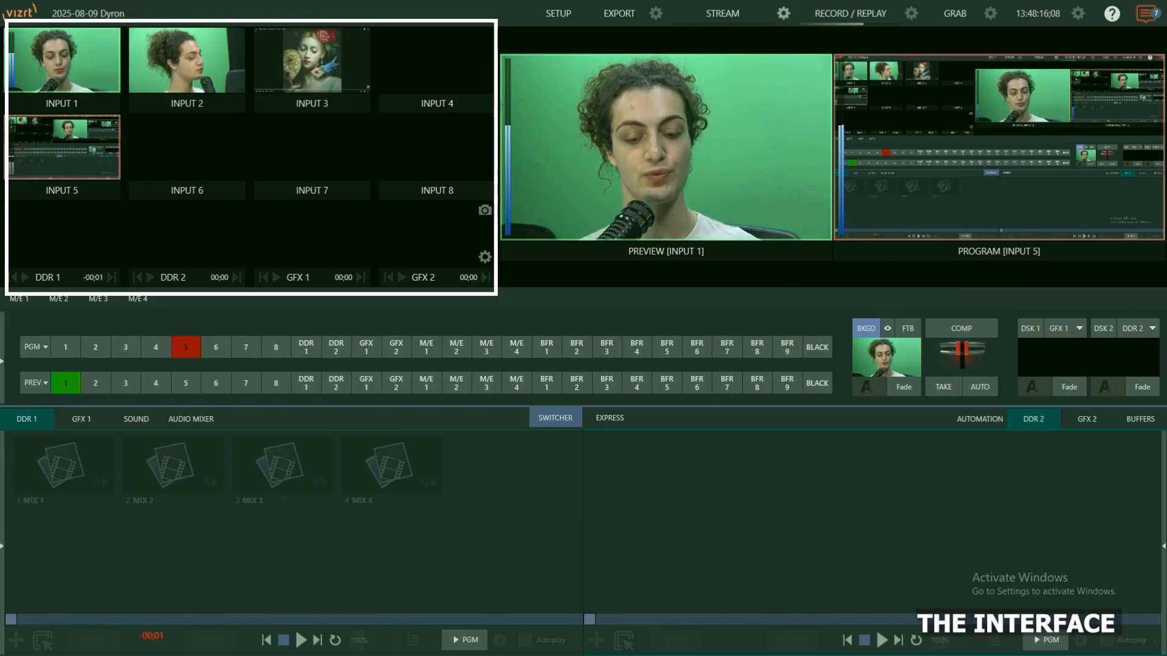
Put inputs 2 and 3, DDR 1, DDR 2, GFX 1, GFX 2 and Black on the preview bus one after another
key(2)
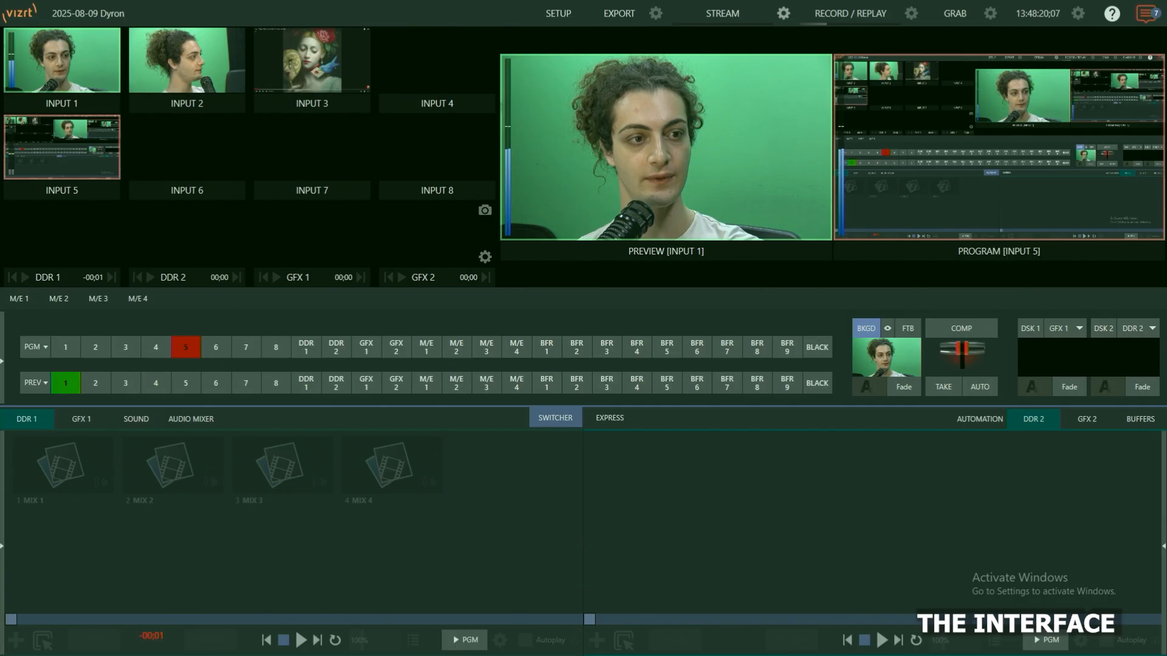
key(3)
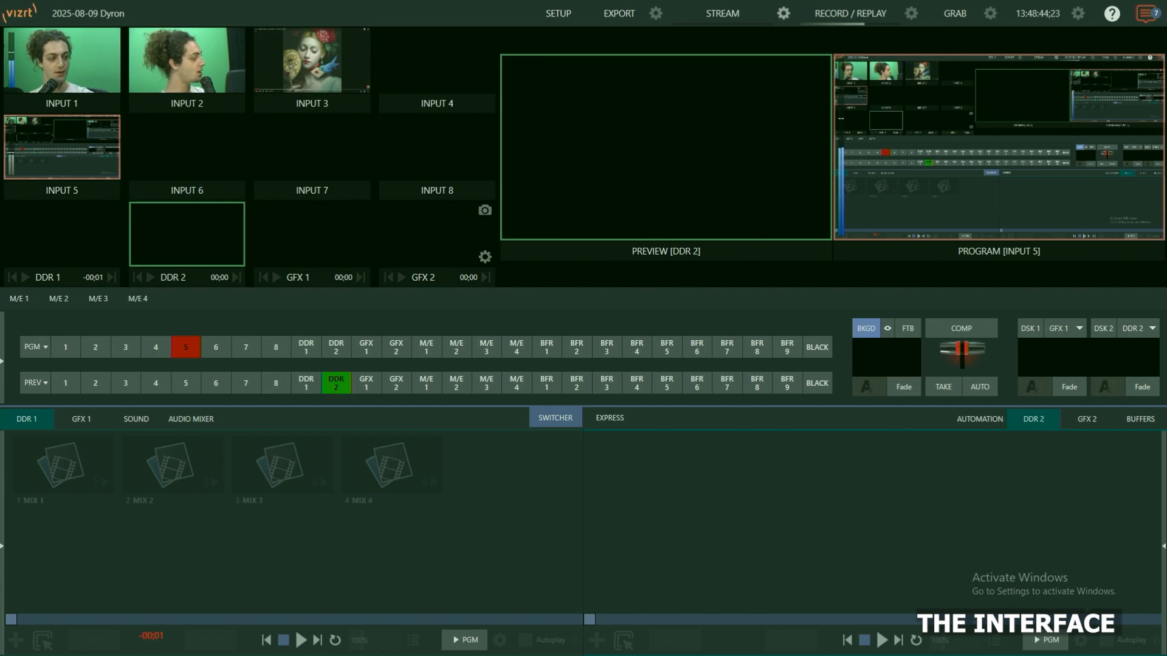
click(305, 383)
click(336, 383)
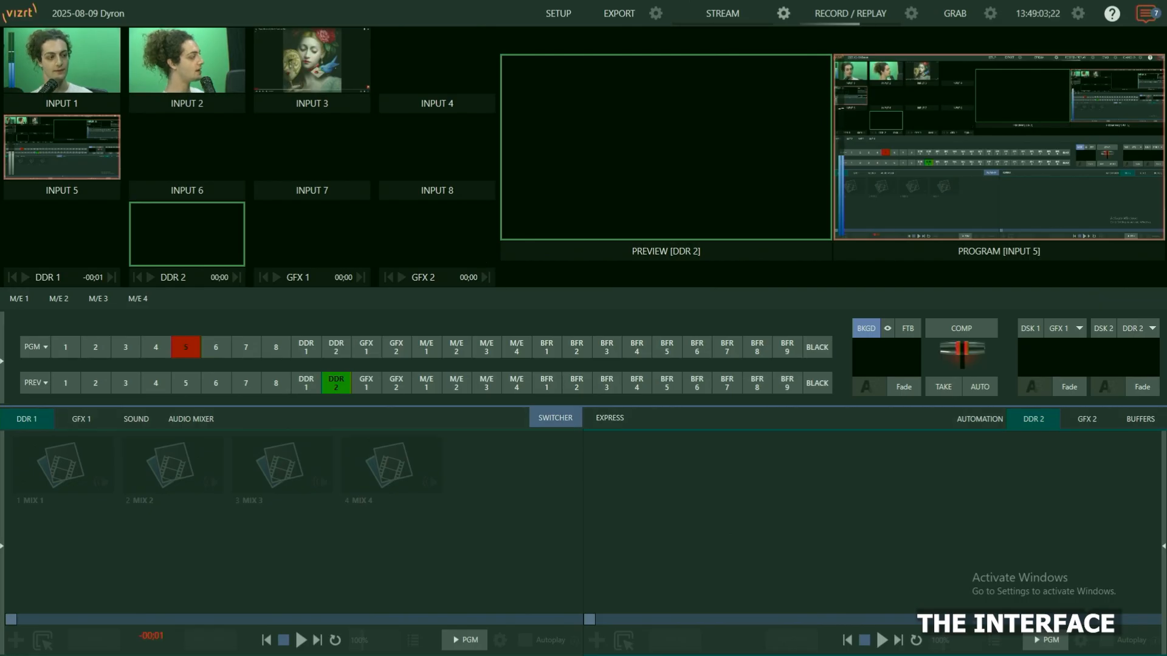
click(366, 382)
click(396, 383)
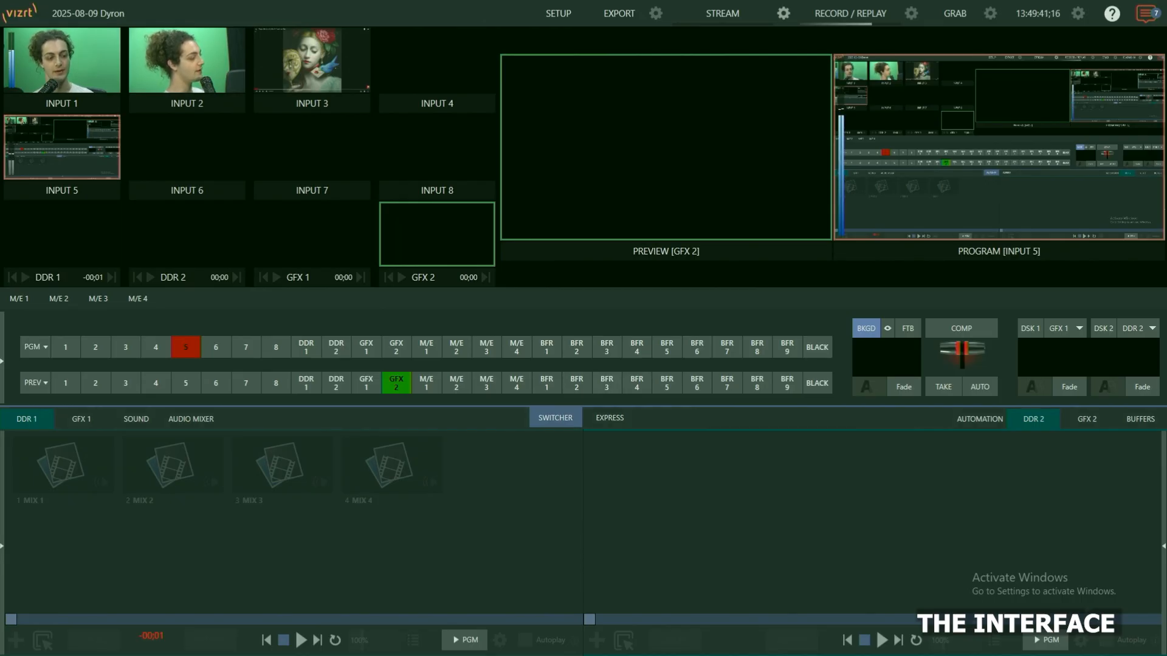
click(816, 383)
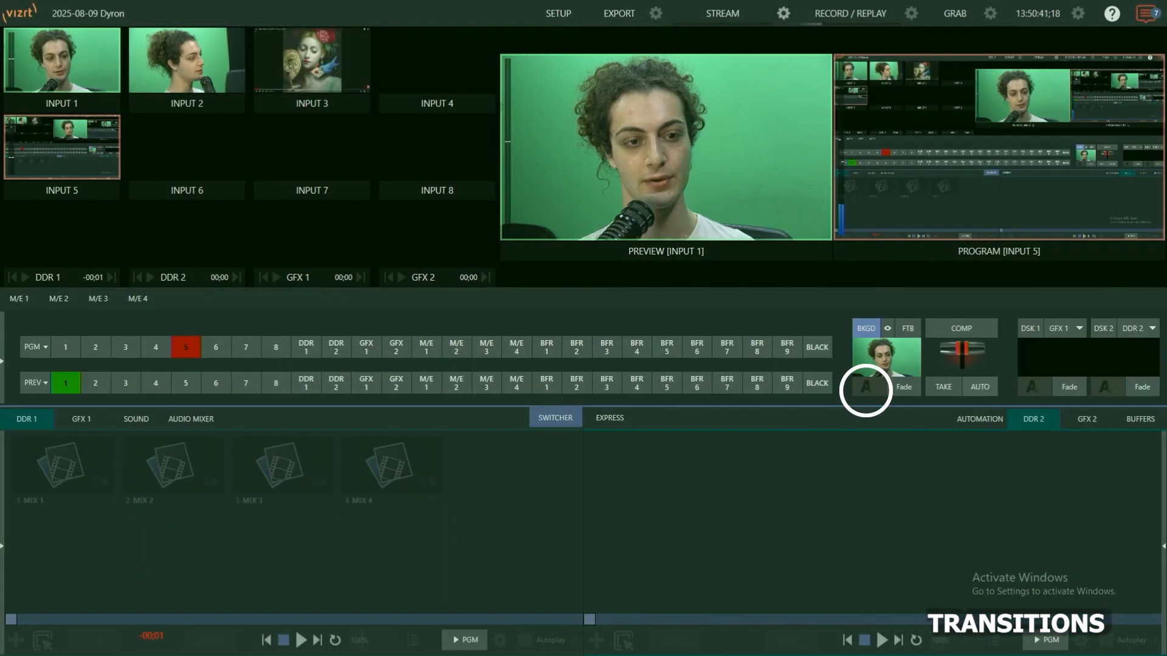
Open the media browser for the background transition and look through the transition categories, starting with Blinds
click(865, 387)
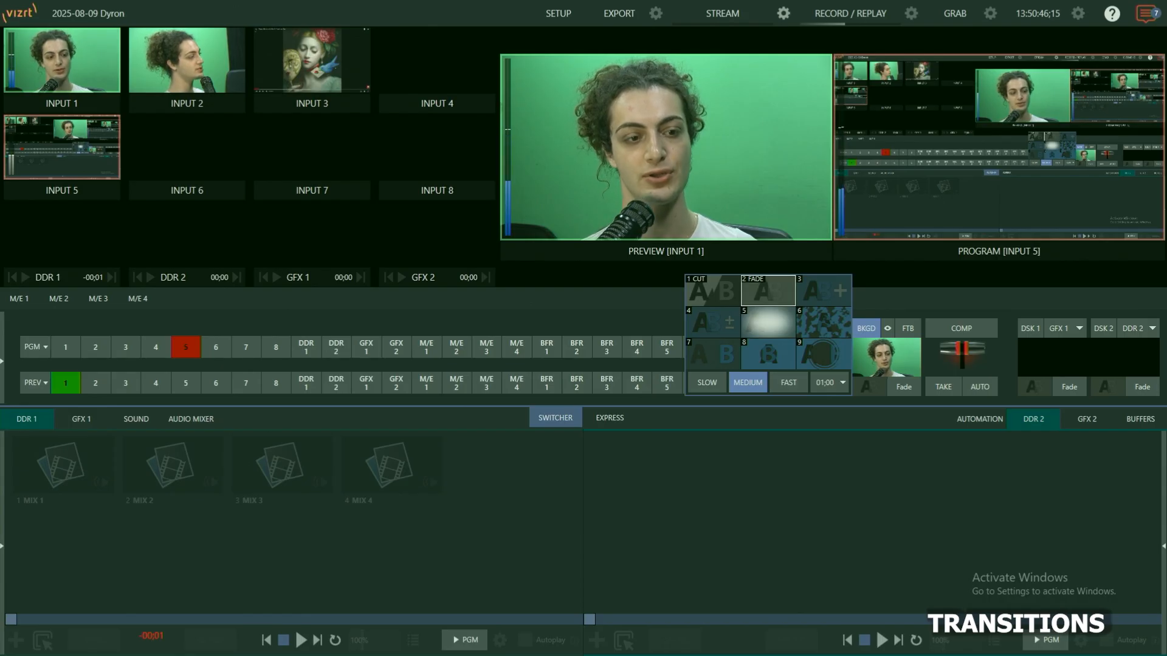
click(733, 346)
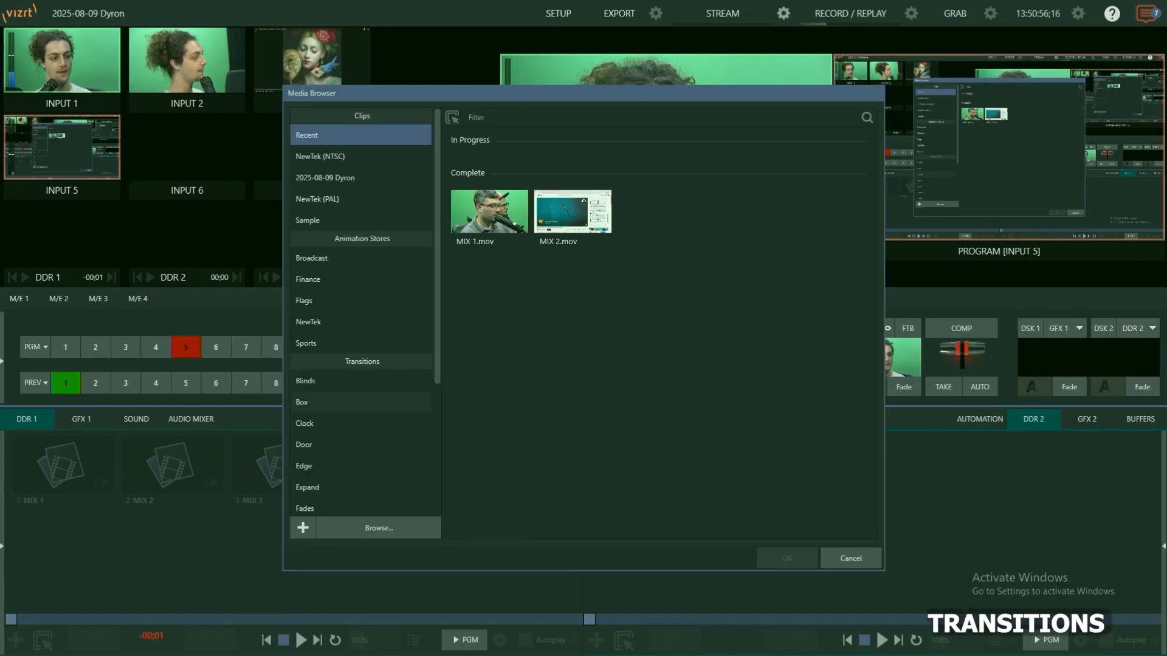
scroll(361, 316, down, 3)
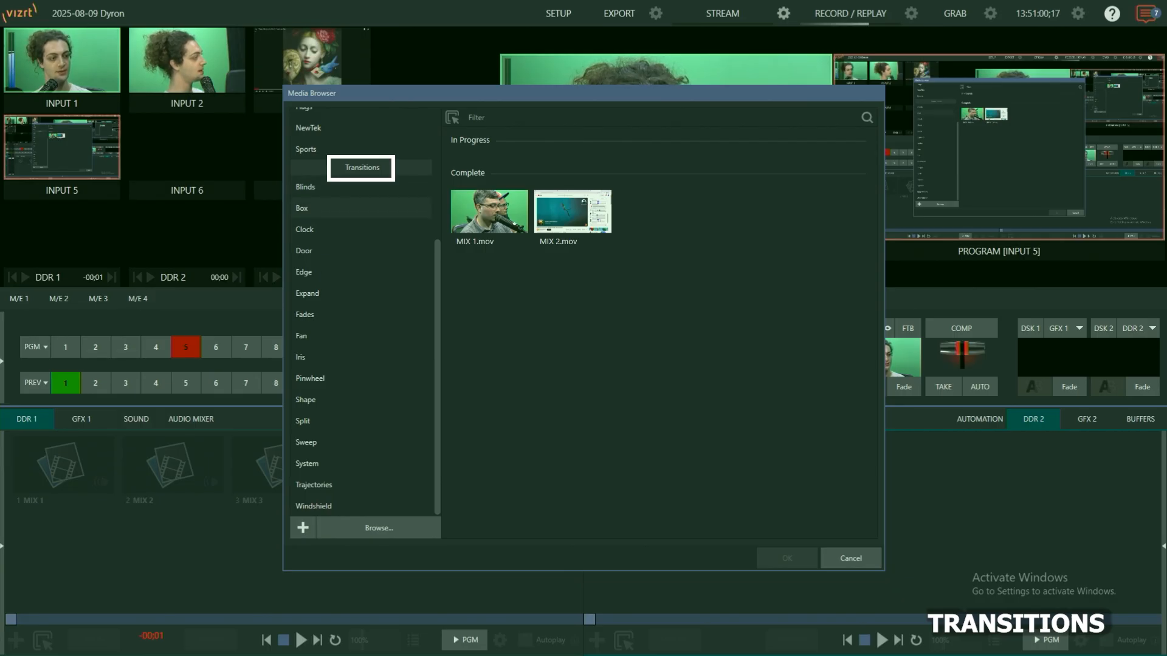
click(305, 186)
key(Down)
key(Down)
key(Down)
key(Down)
key(Down)
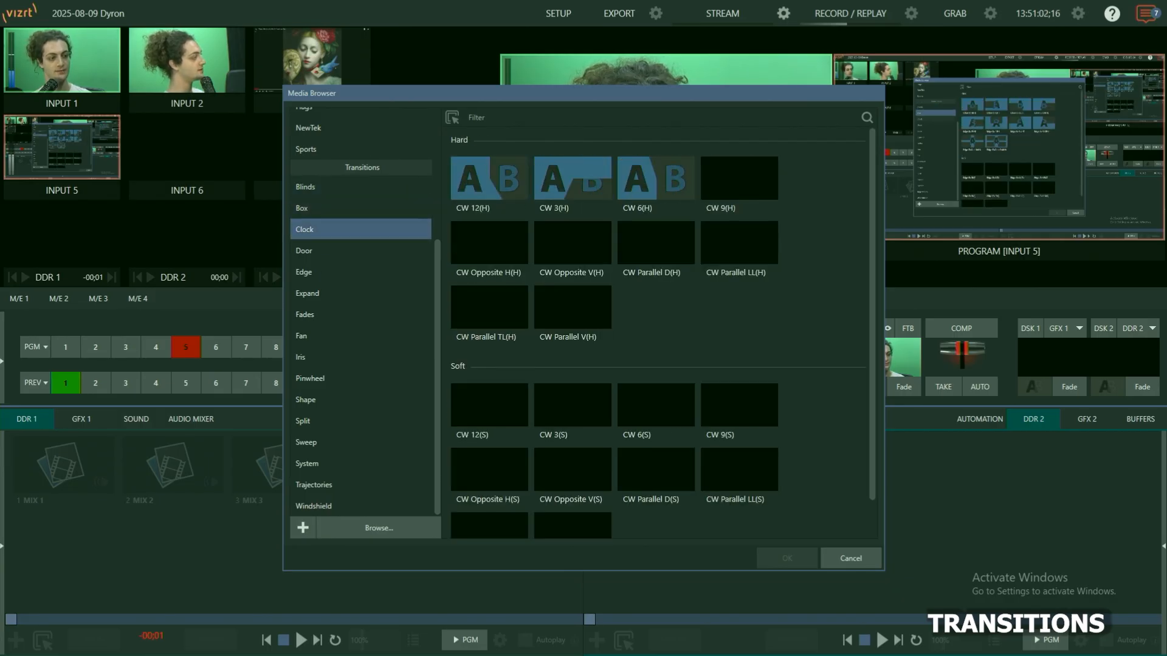
key(Down)
key(Down)
key(Down)
key(Down)
key(Down)
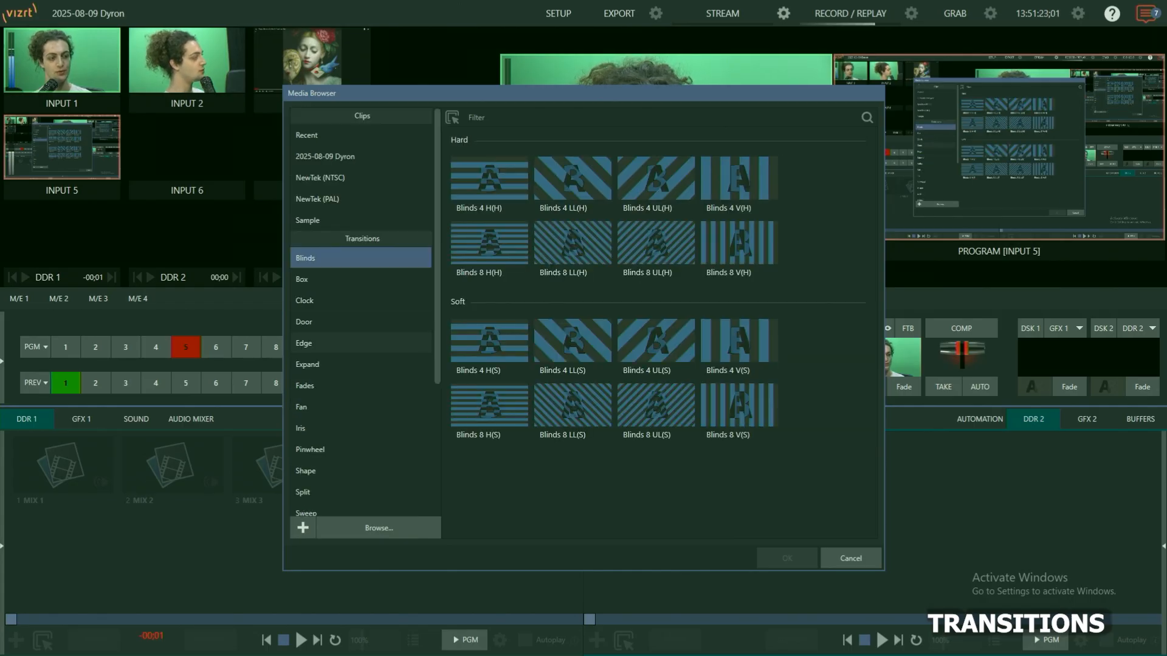
Choose the Alien Hand animation from the Broadcast animation store as the background transition
scroll(362, 364, down, 1)
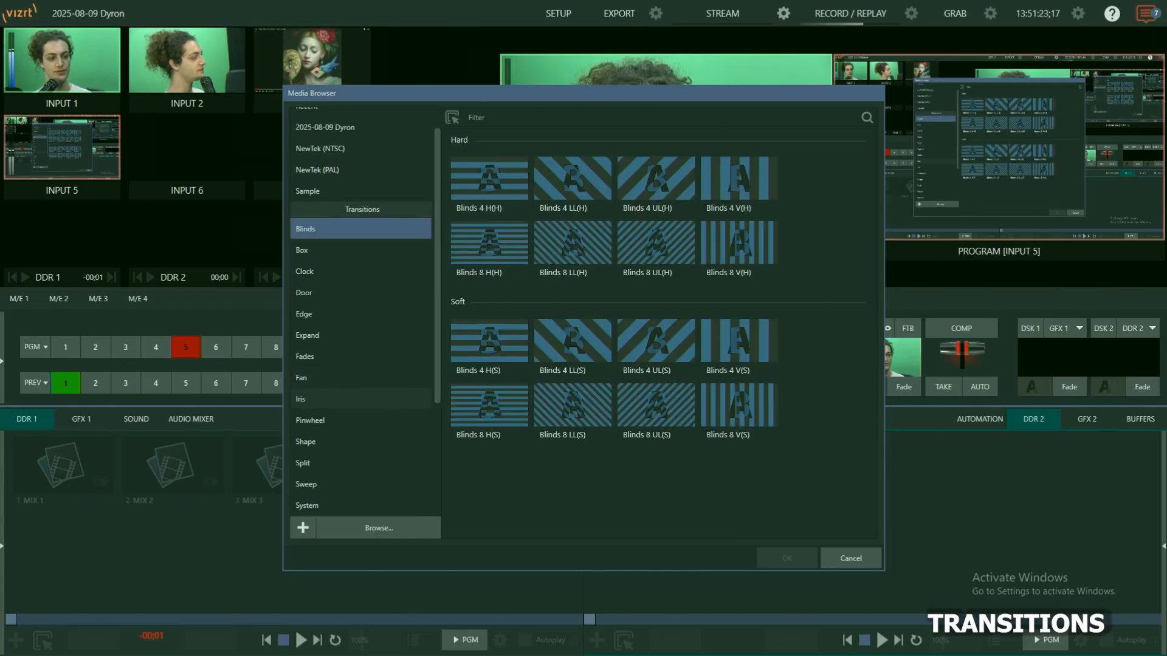
click(300, 399)
click(304, 292)
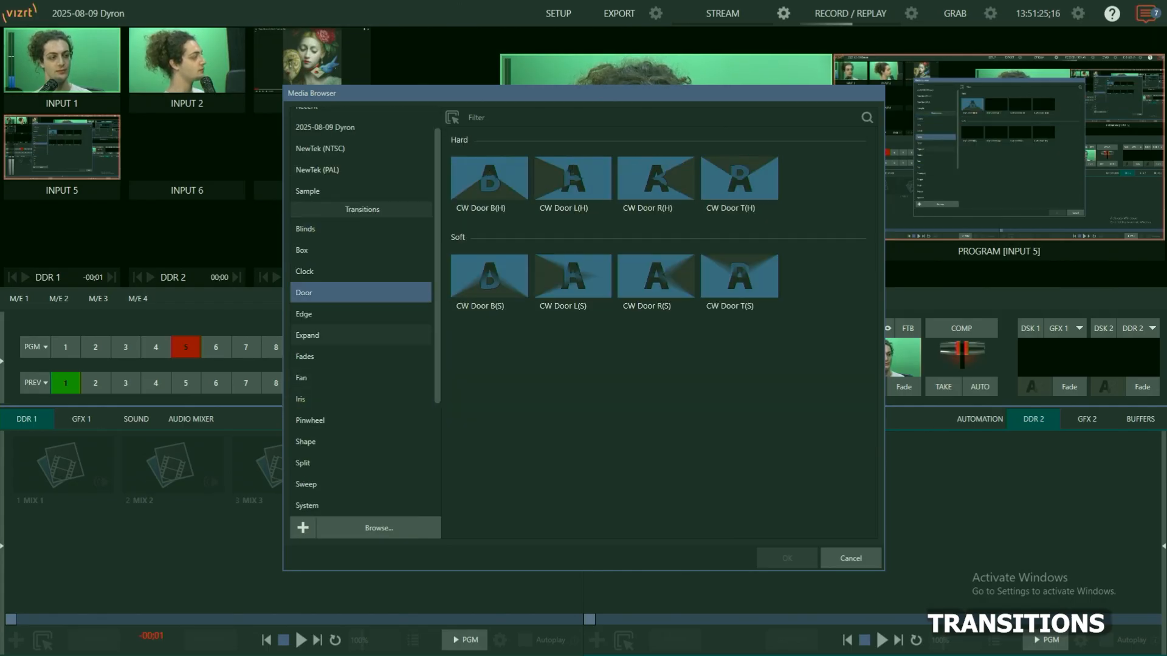
scroll(361, 365, up, 1)
scroll(362, 364, down, 3)
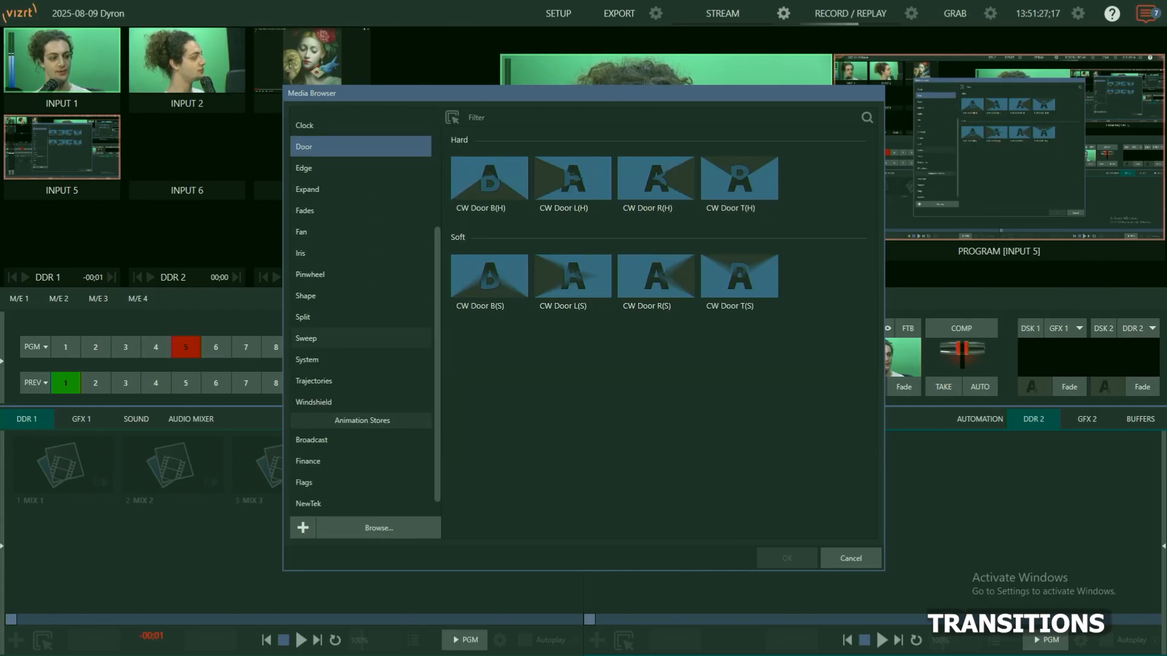
click(312, 420)
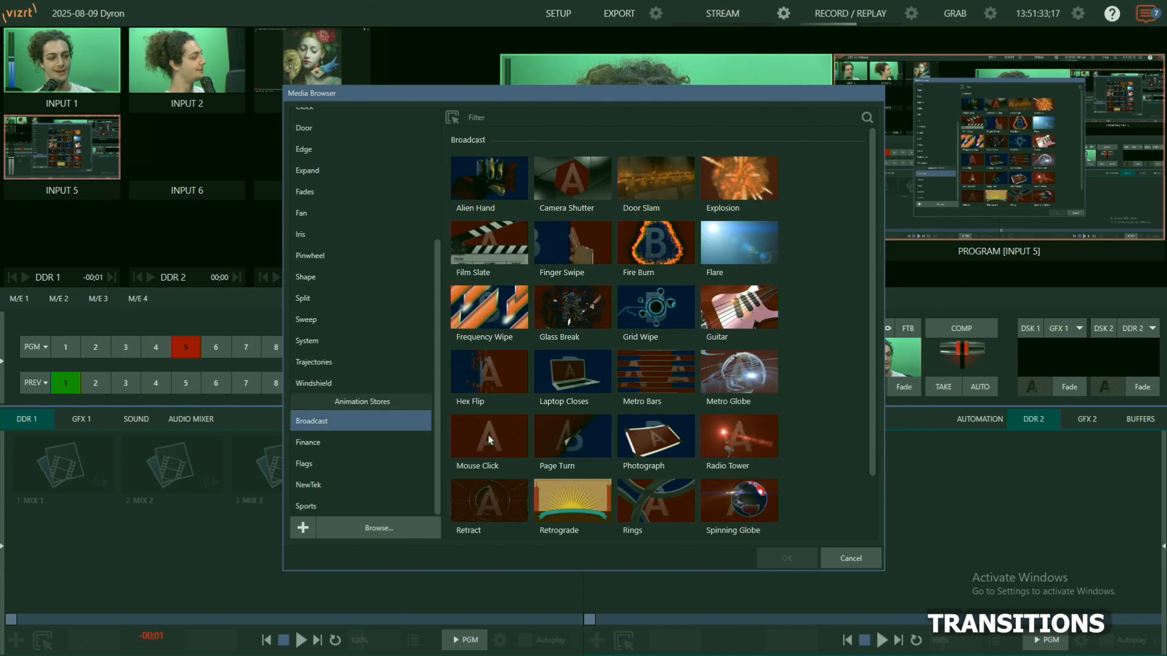
click(489, 182)
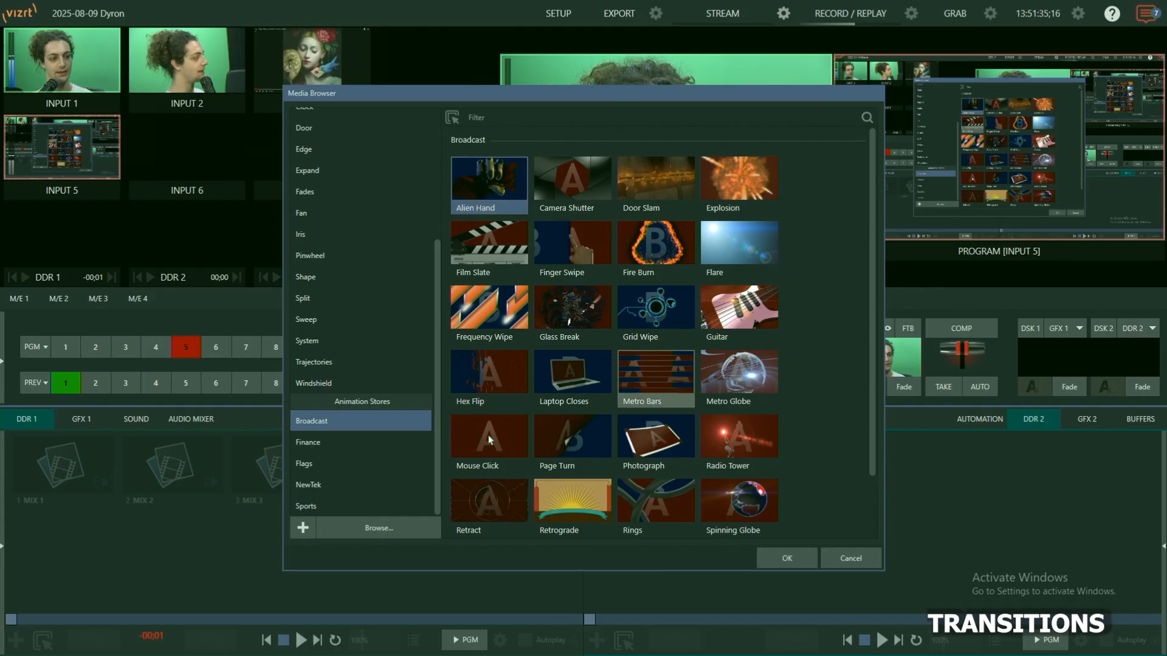
key(Return)
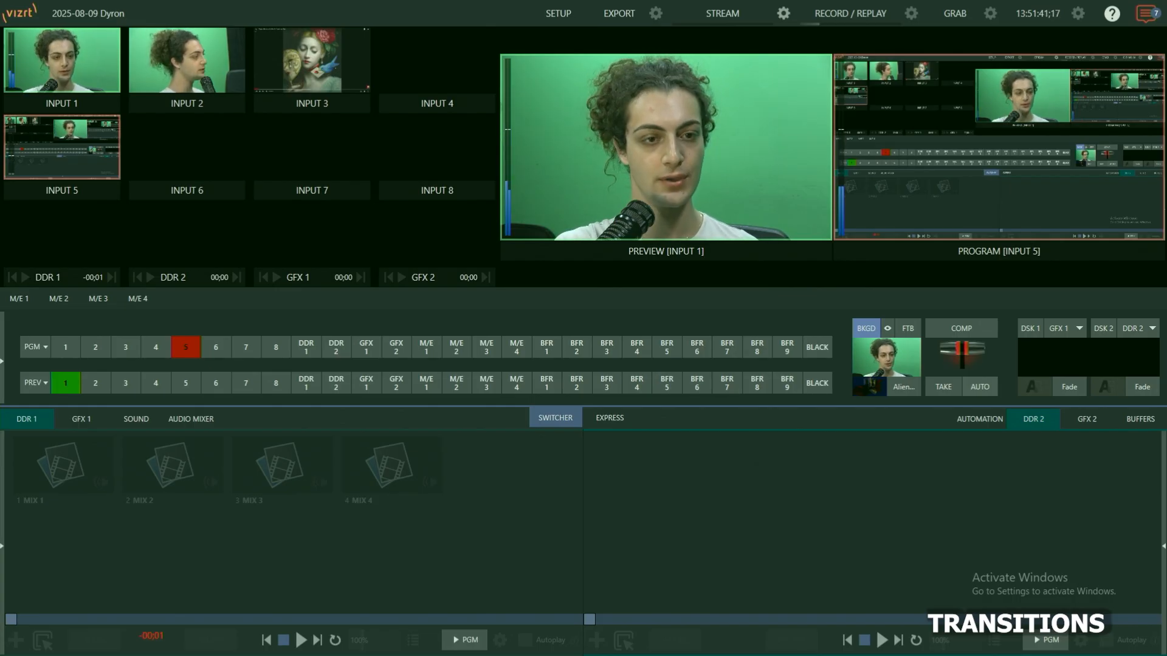
key(space)
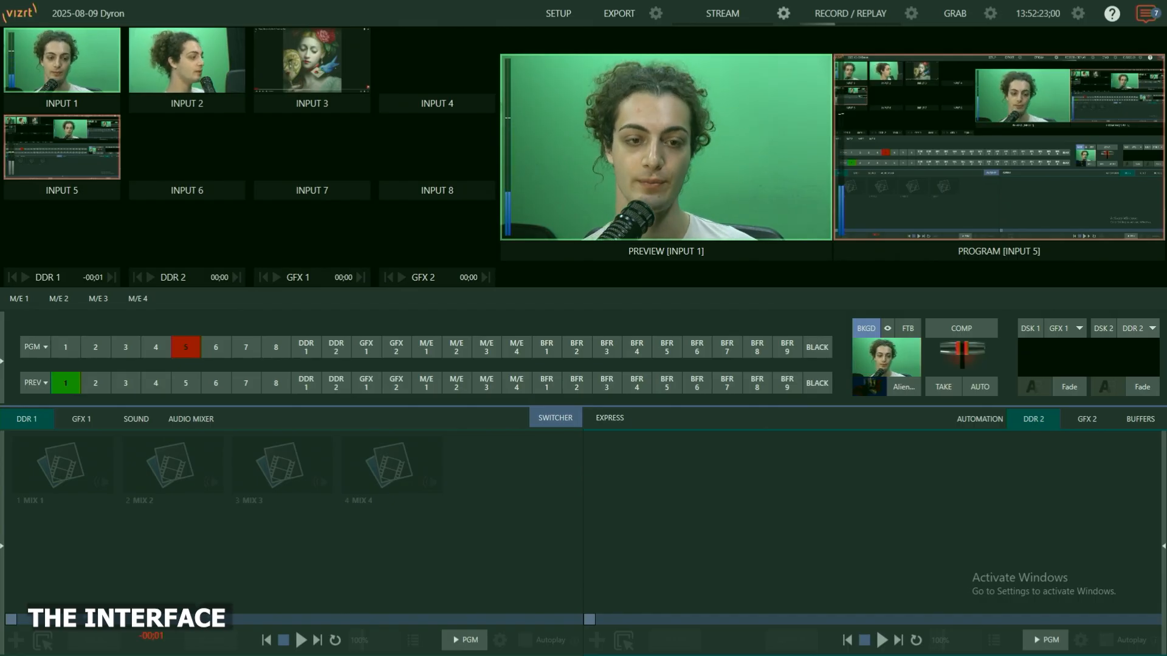
Set the source of DSK 2 to the GFX 2 media player
mouse_move(1131, 369)
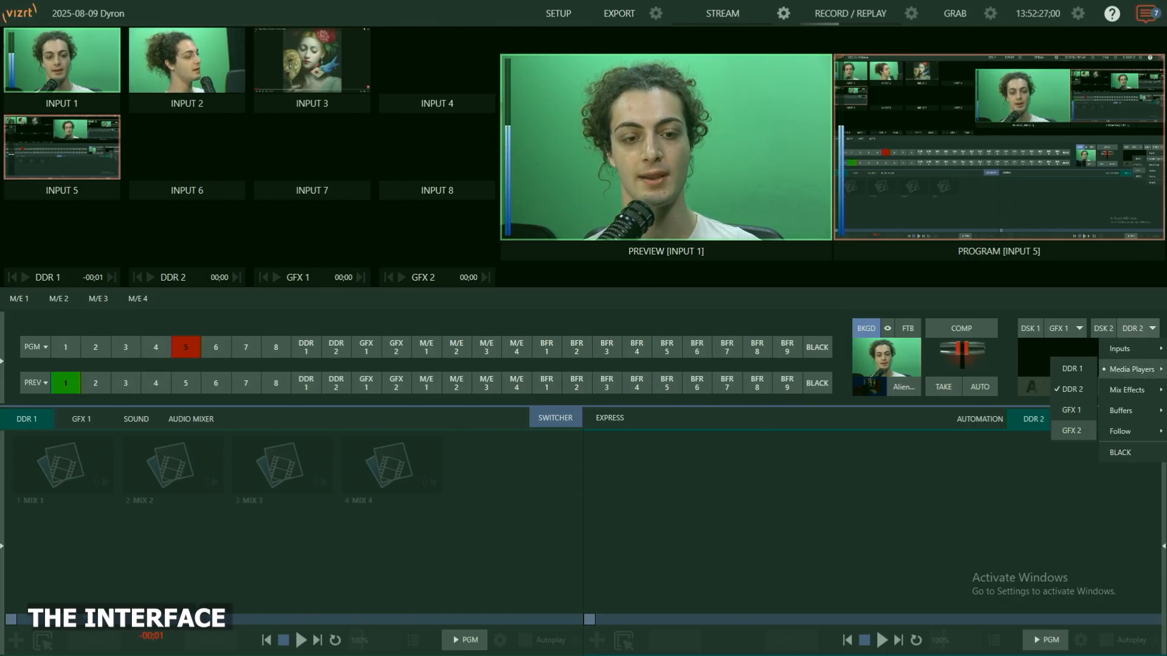
click(1071, 431)
mouse_move(1136, 365)
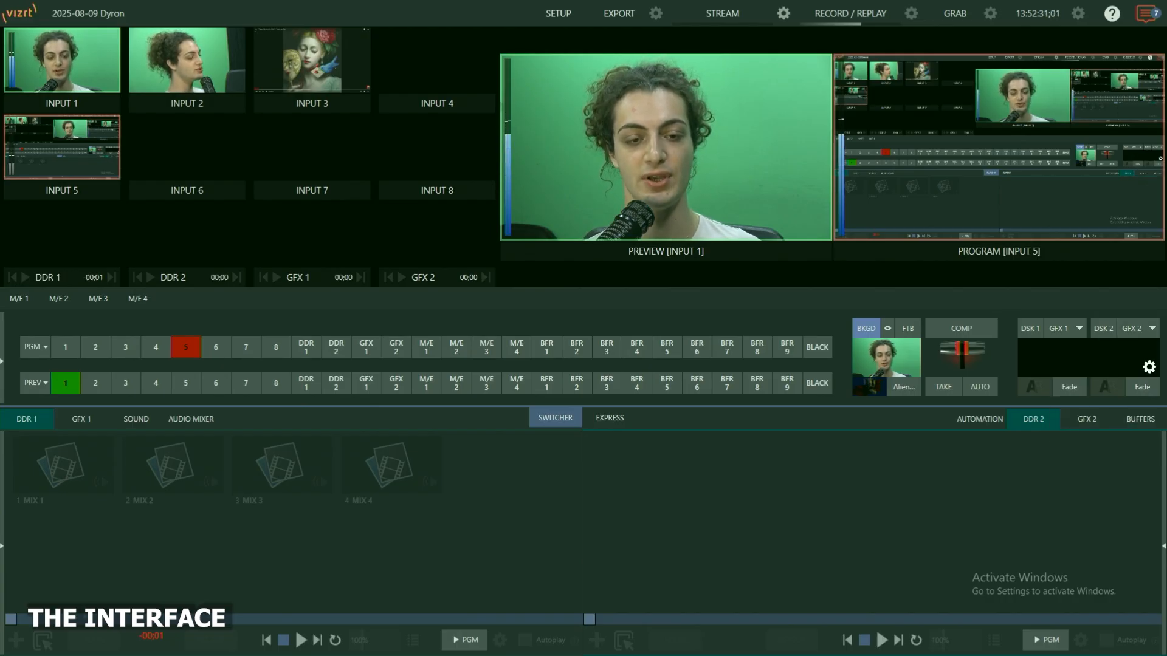
click(1086, 419)
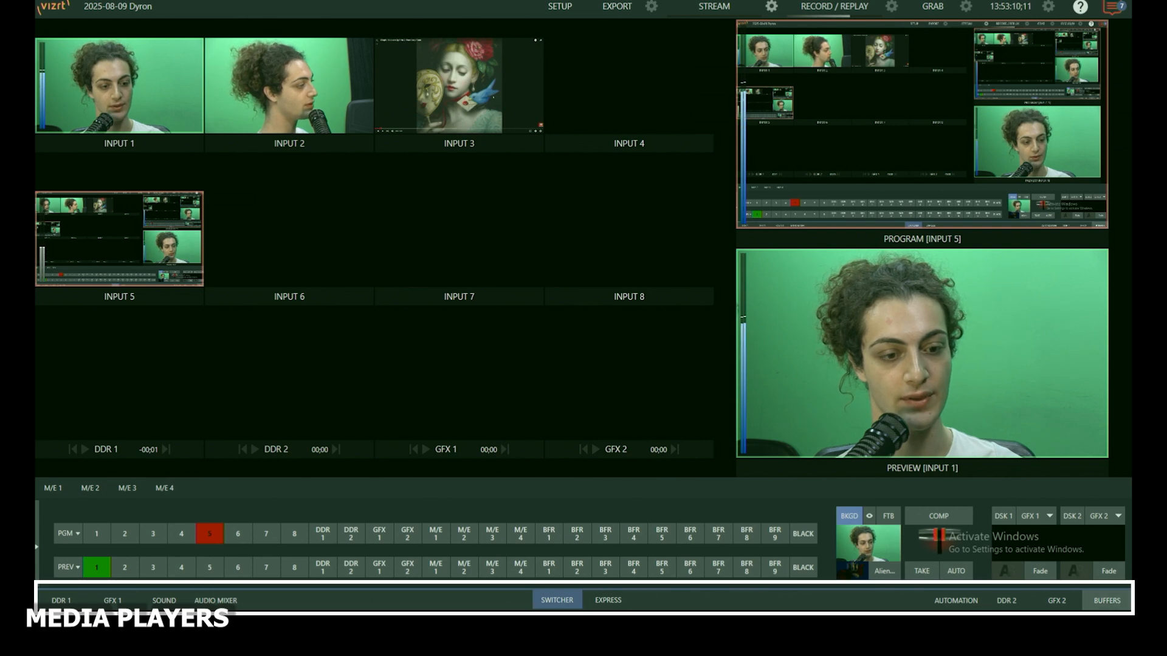
Add the River Bridge.mov clip from the NewTek (PAL) clips to the DDR 2 media player
click(61, 600)
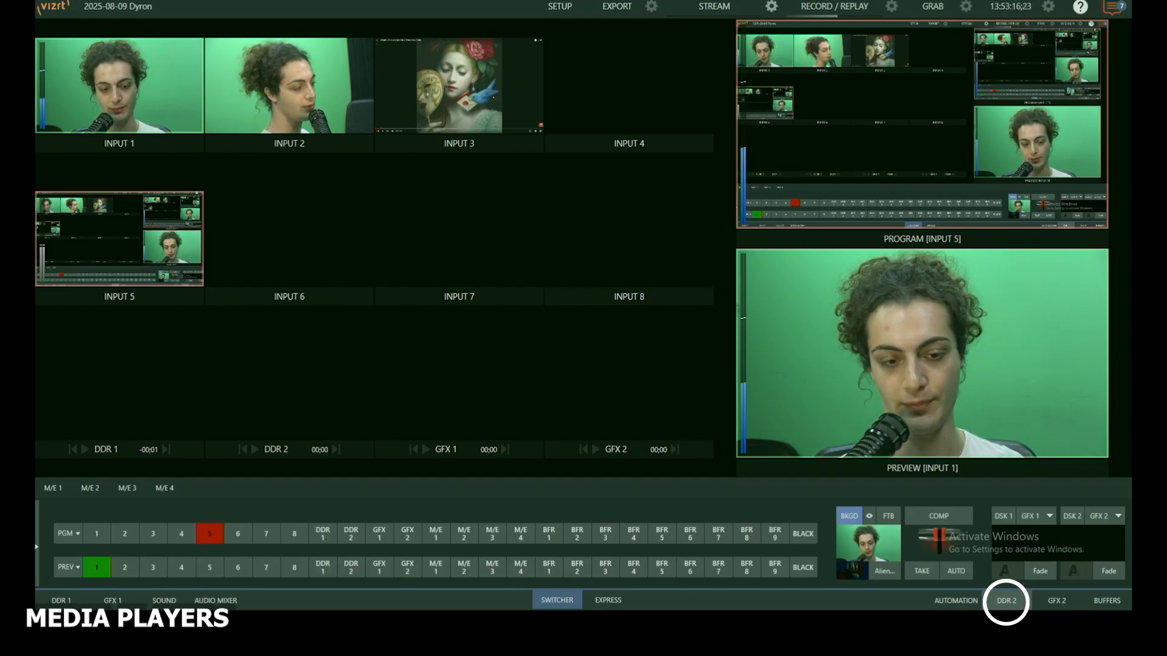
click(1006, 600)
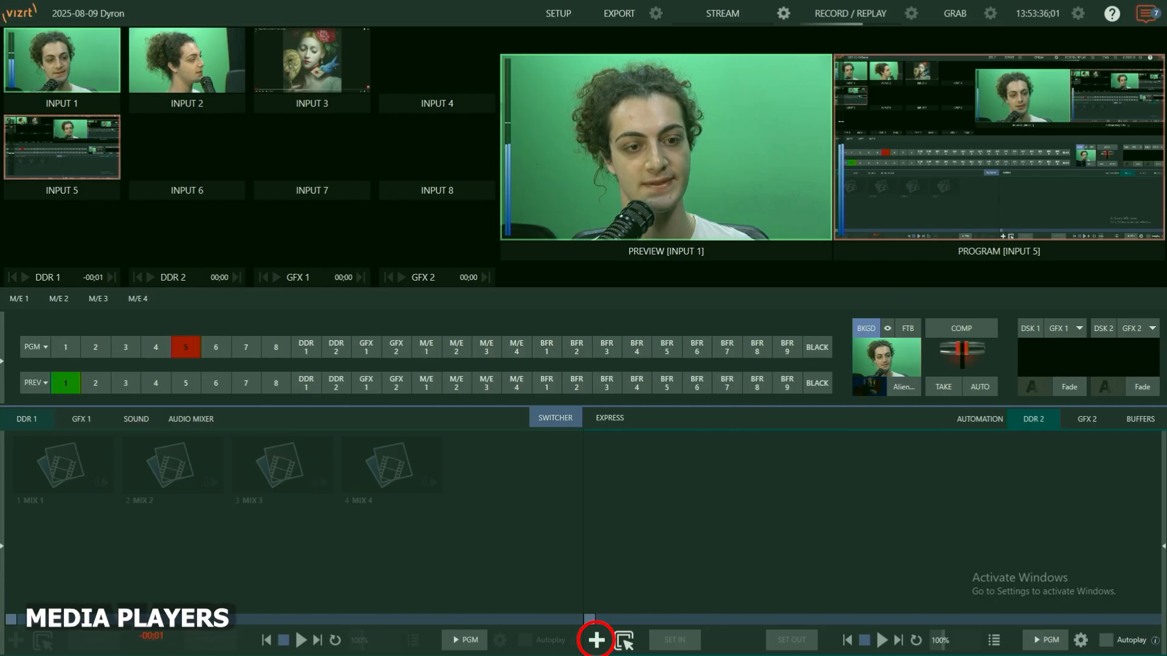
click(597, 640)
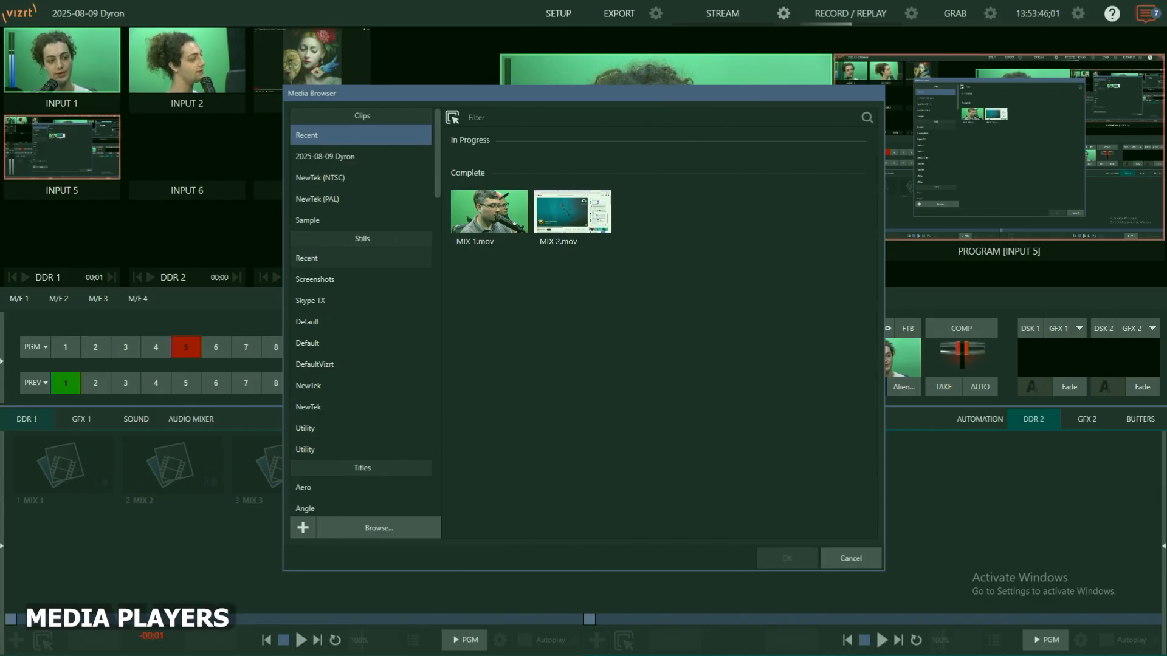
click(315, 279)
click(317, 199)
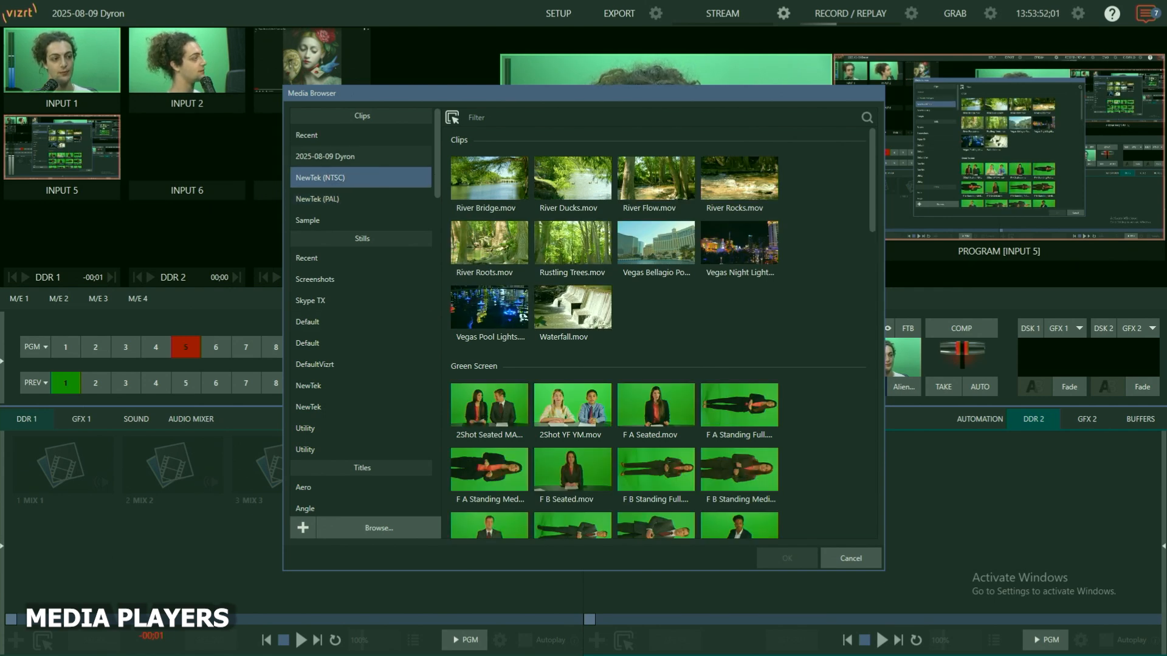
click(325, 156)
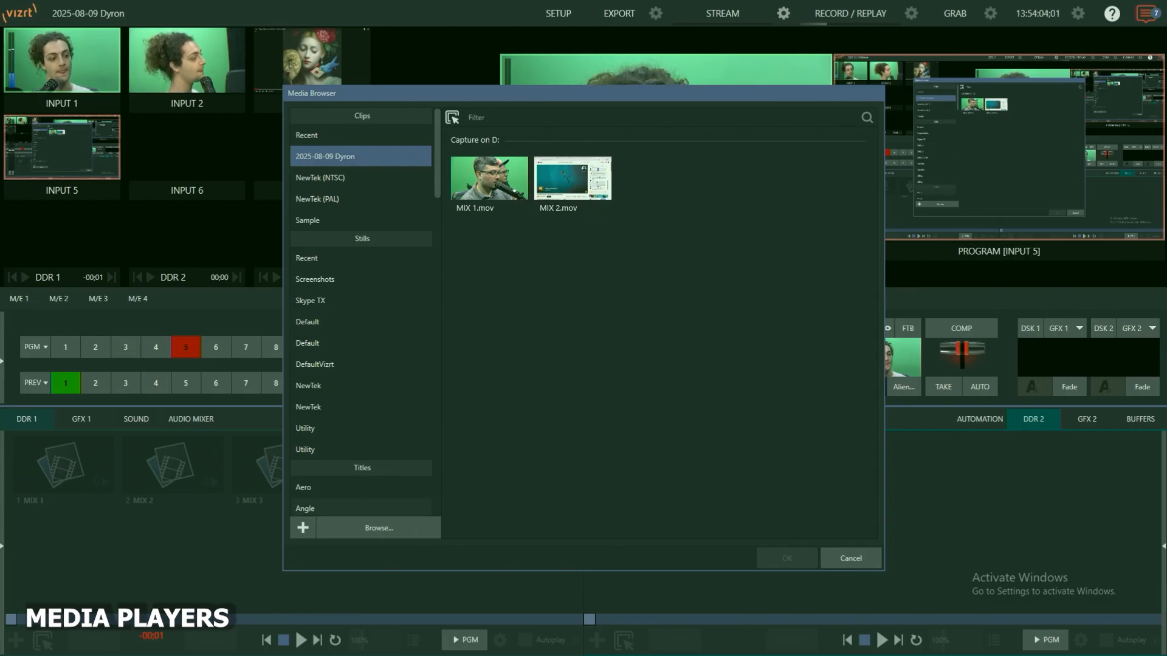
click(379, 527)
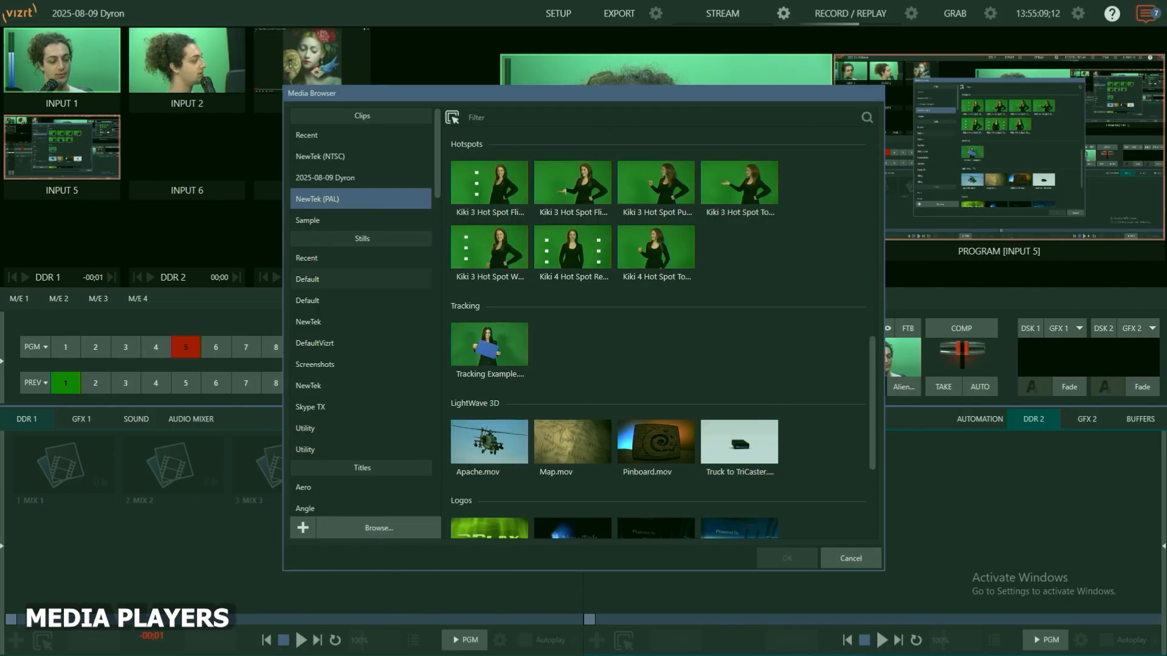
scroll(659, 334, up, 10)
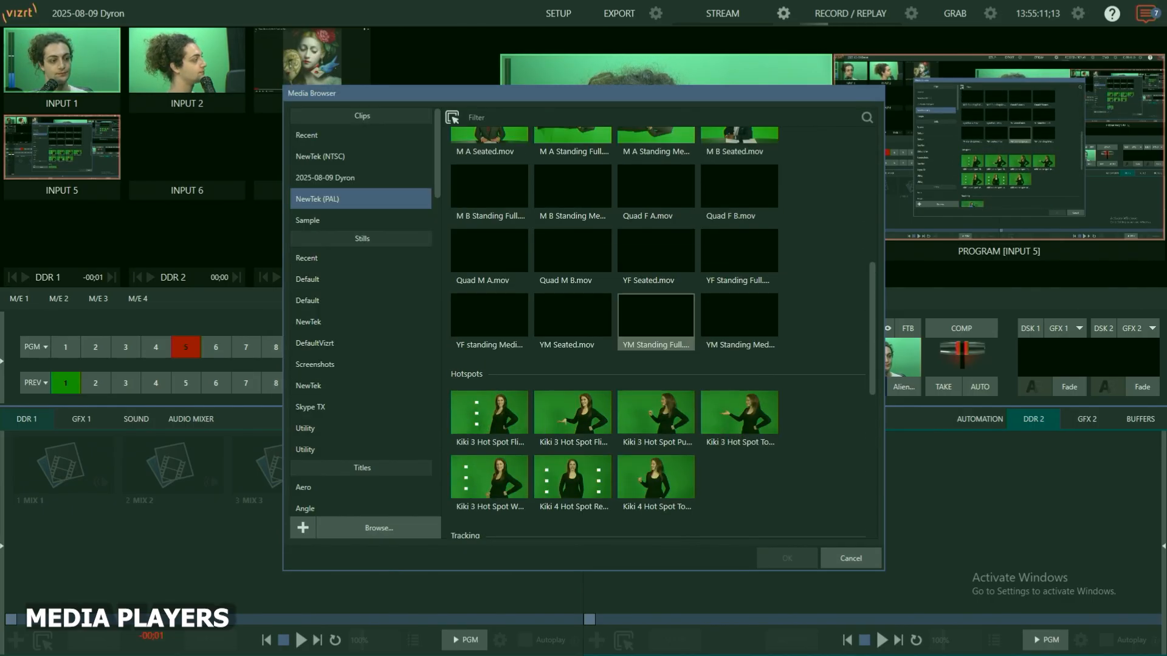
scroll(659, 334, up, 2)
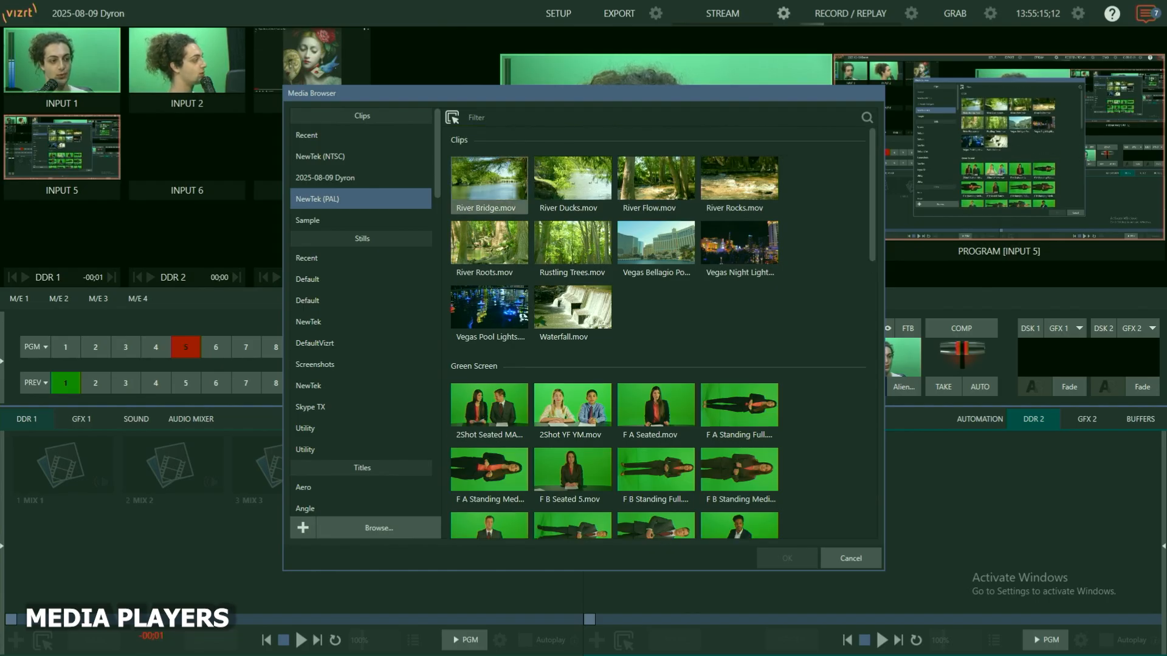
click(489, 182)
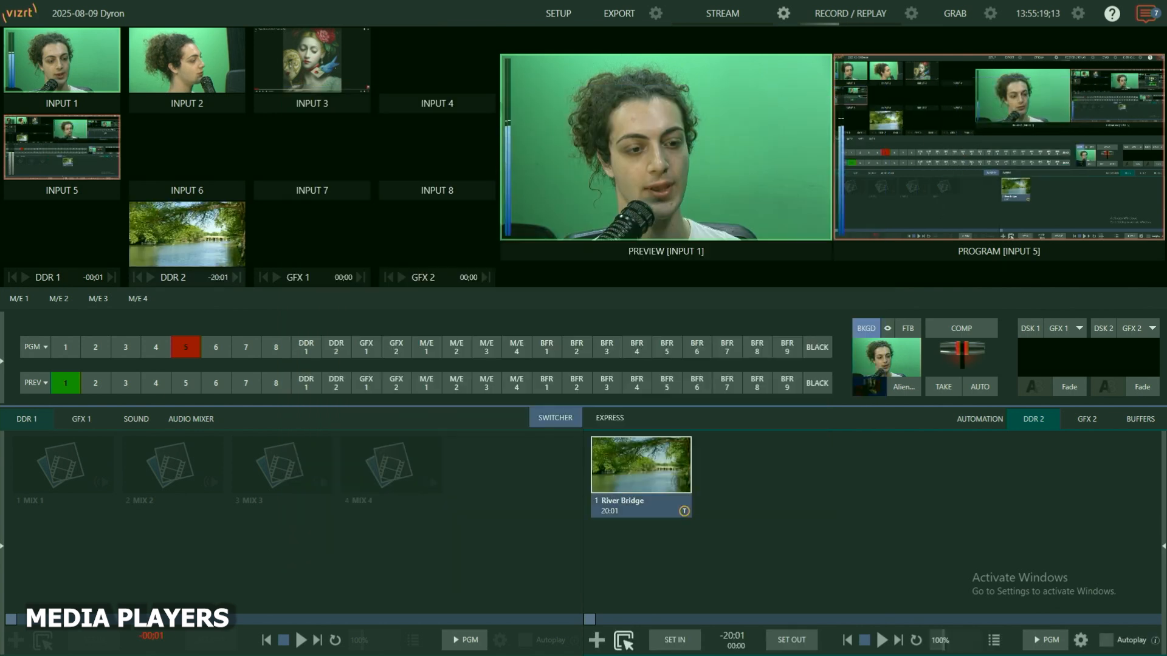
click(787, 558)
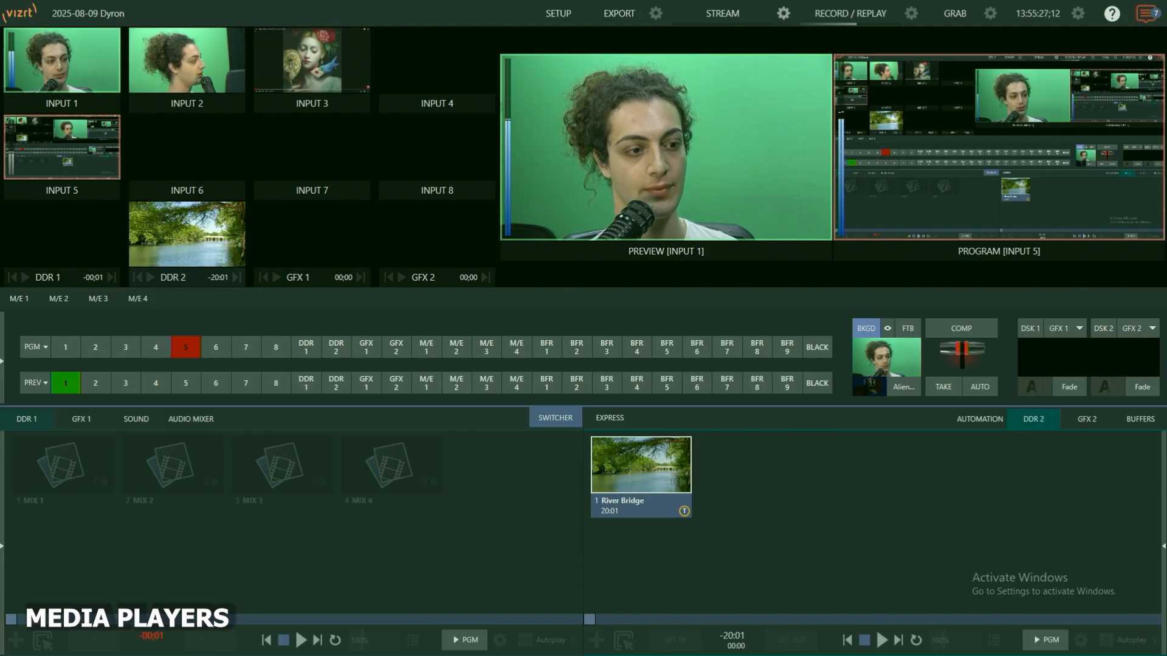
Put DDR 2 on preview and trim its River Bridge clip to an in point of 05:05 and an out point of 08:31
click(336, 383)
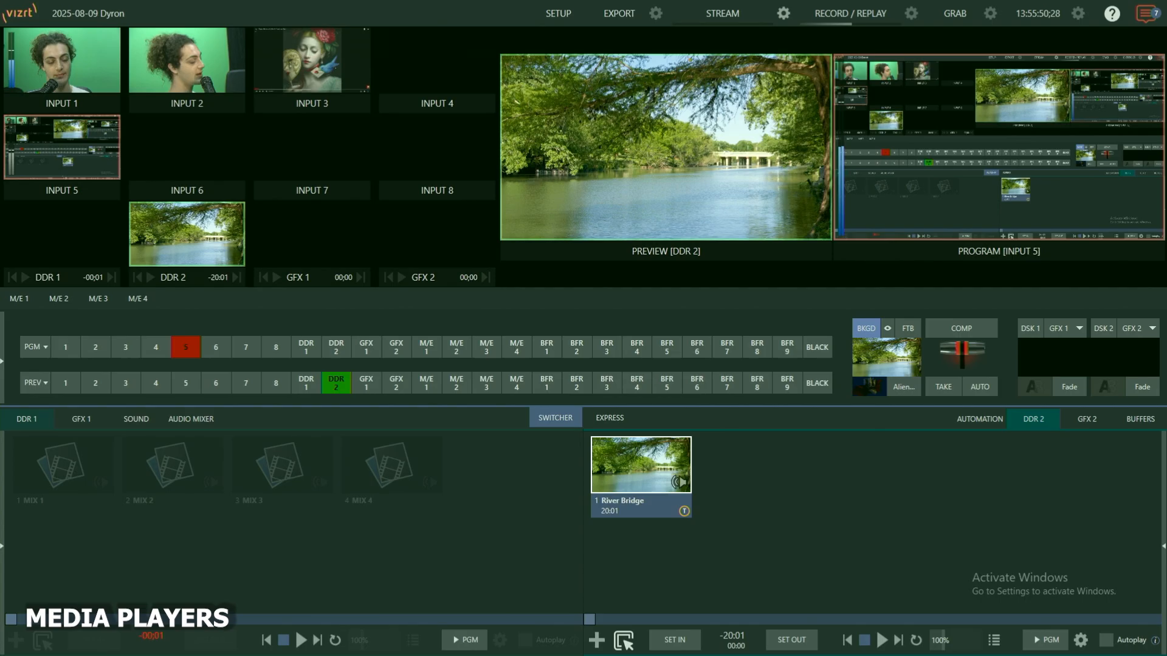
key(space)
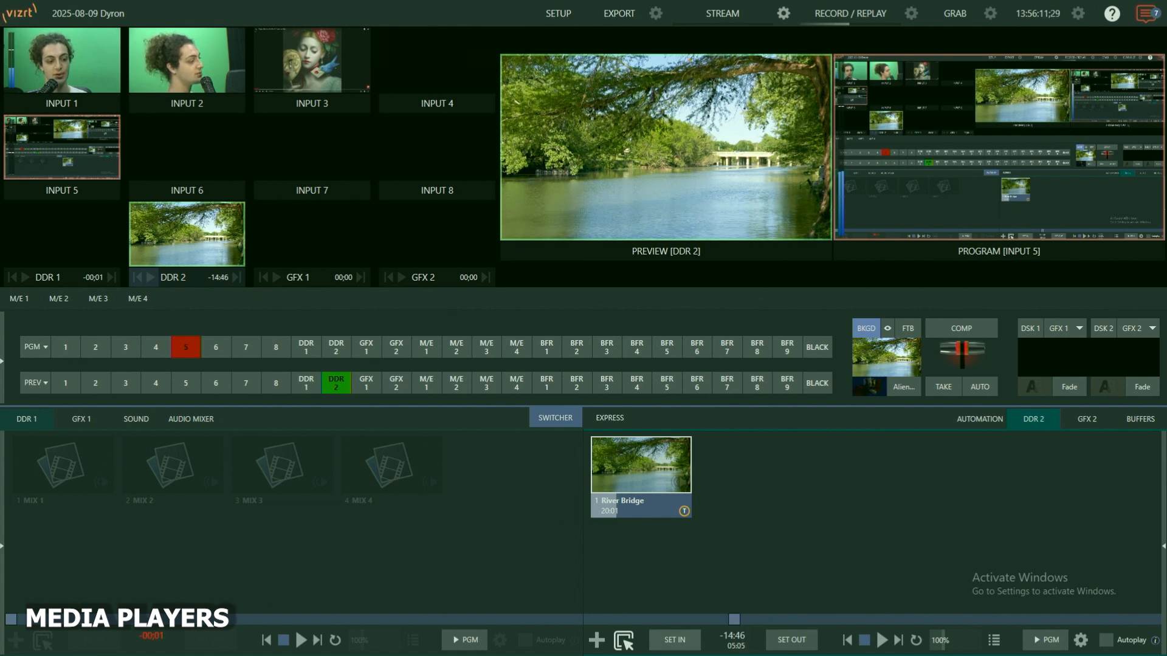
key(i)
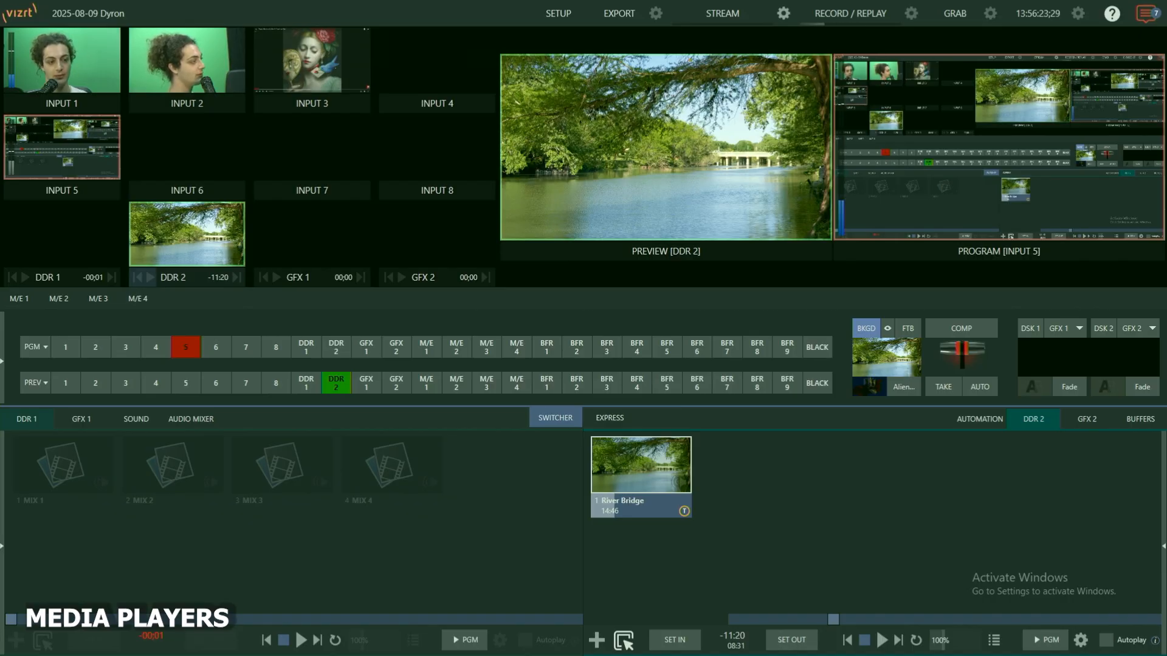
key(o)
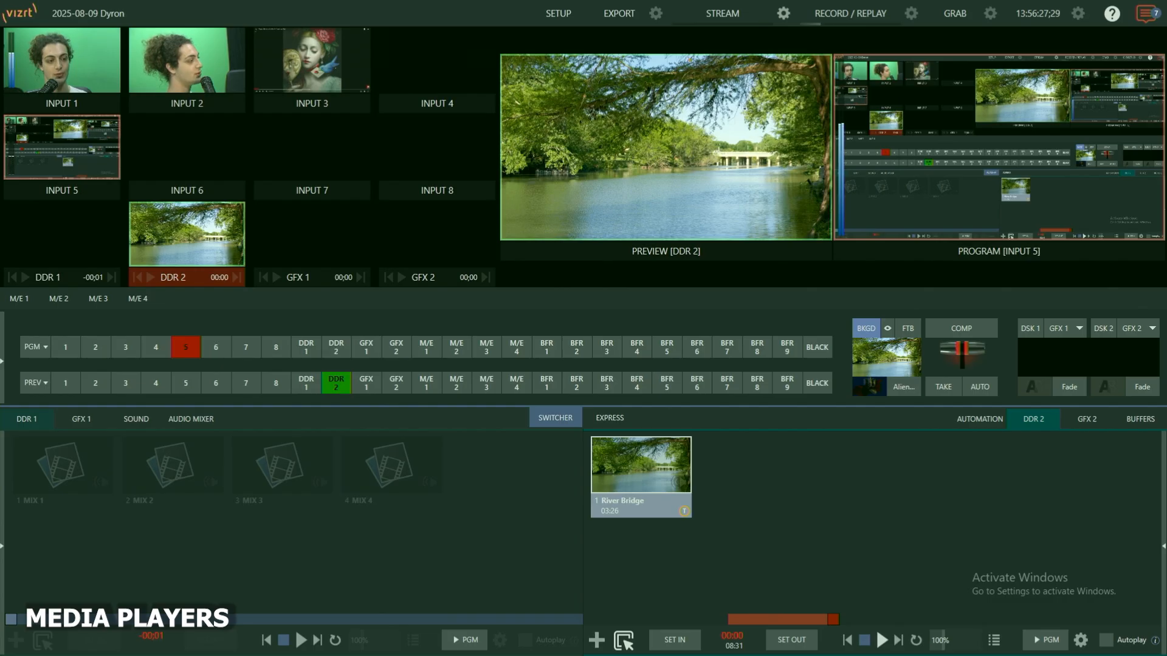
key(space)
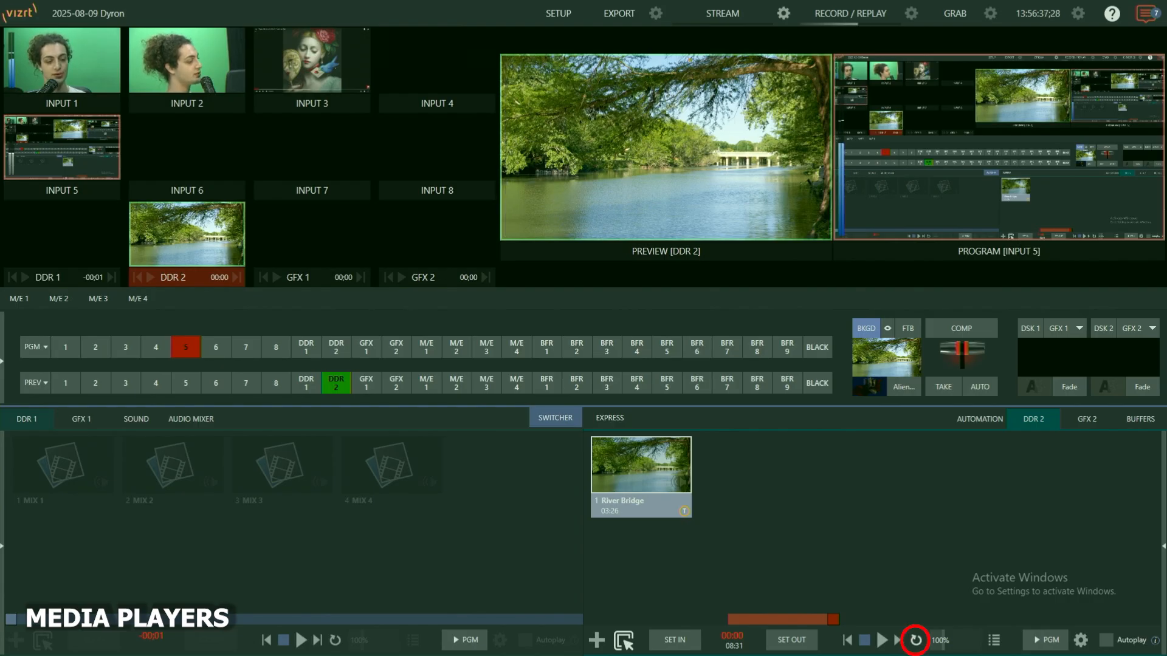
Play the River Bridge clip in DDR 2 on loop, testing playback speeds of 202% and 70%
key(space)
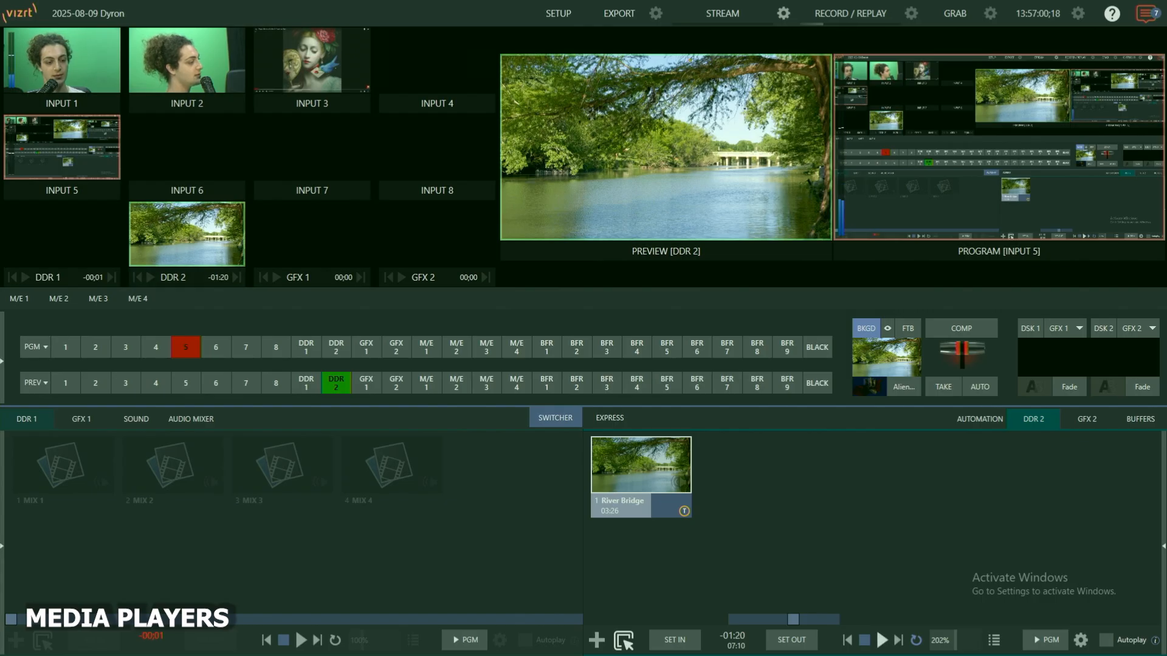
key(space)
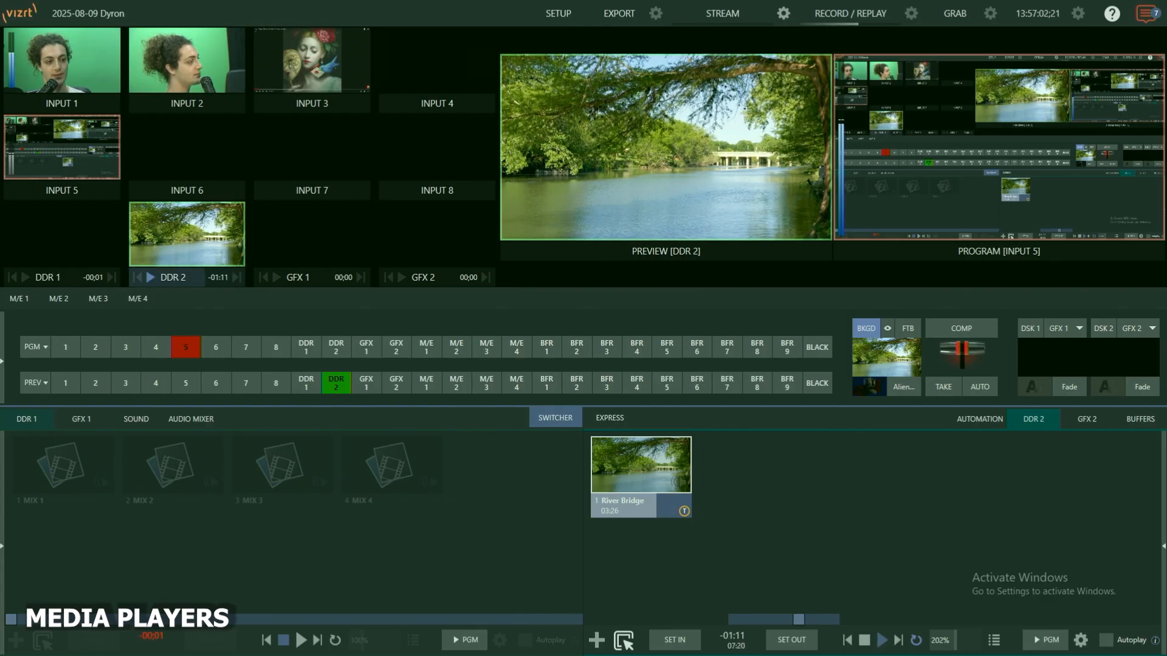
key(space)
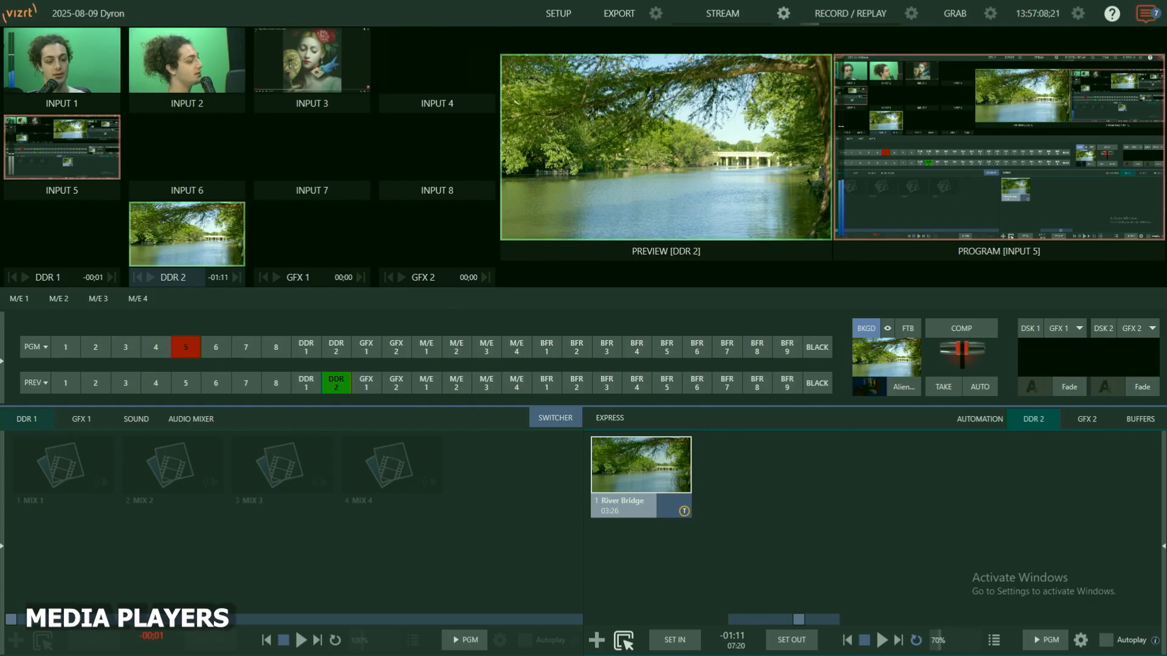
key(space)
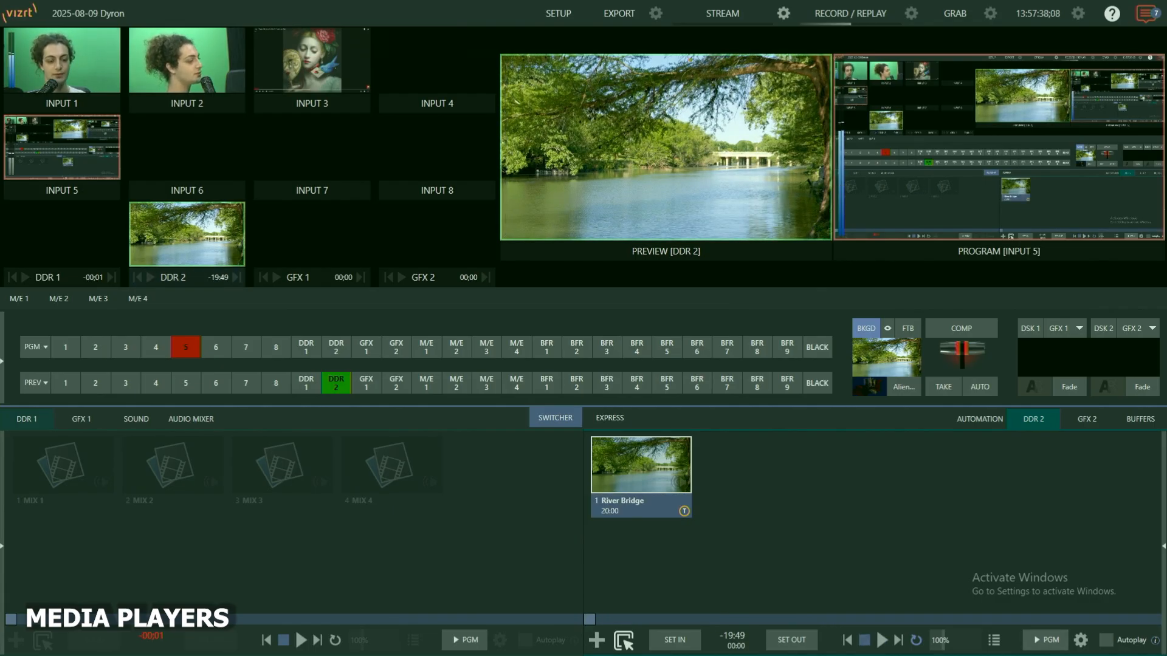
Enable Autoplay on DDR 2 and add the River Roots.mov clip from NewTek (PAL) to its playlist
click(1105, 640)
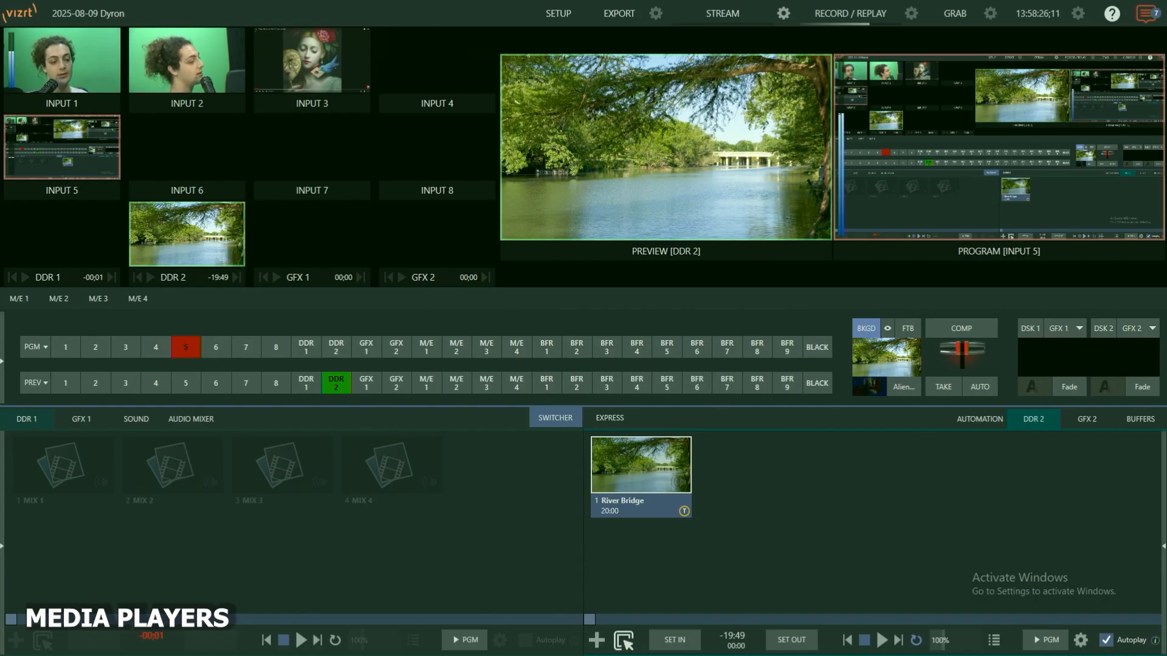
click(596, 640)
click(490, 249)
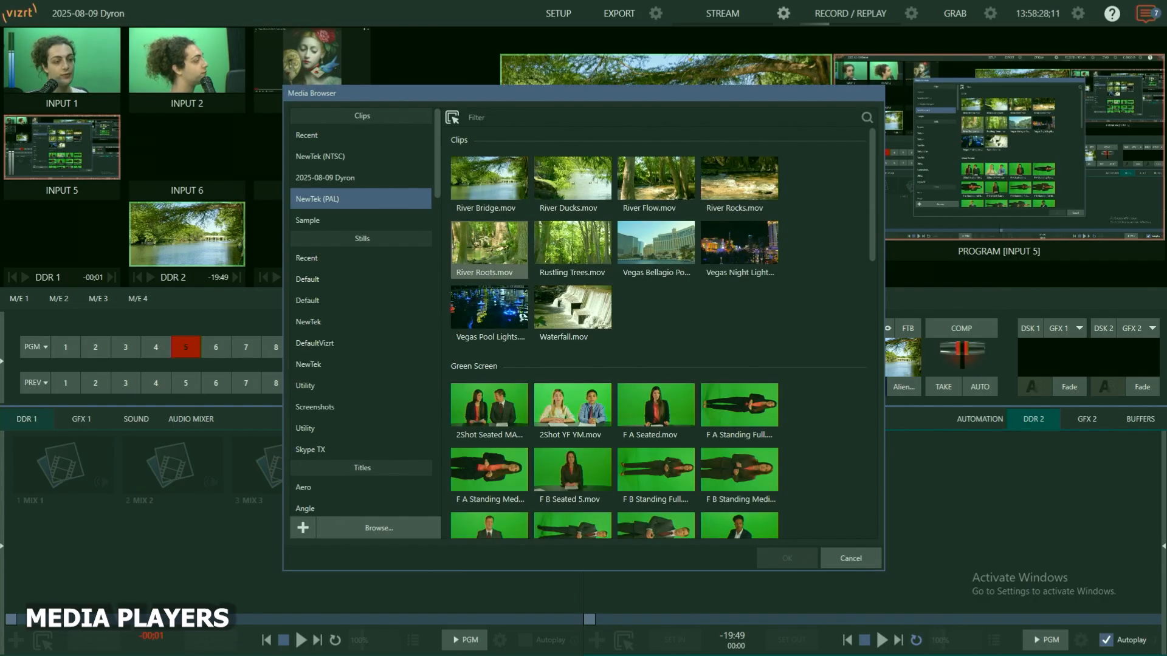
click(786, 558)
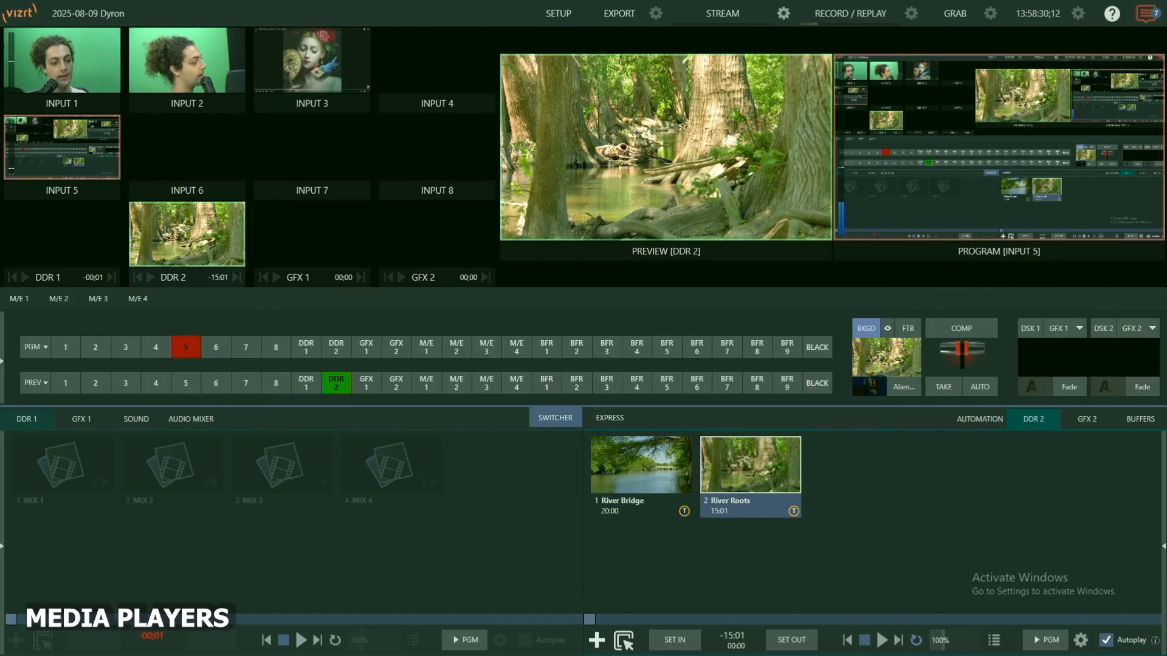
Add the Vegas Pool Lights and 2Shot Seated MA FA clips from NewTek (PAL) to the DDR 2 playlist
click(596, 640)
click(489, 312)
click(787, 557)
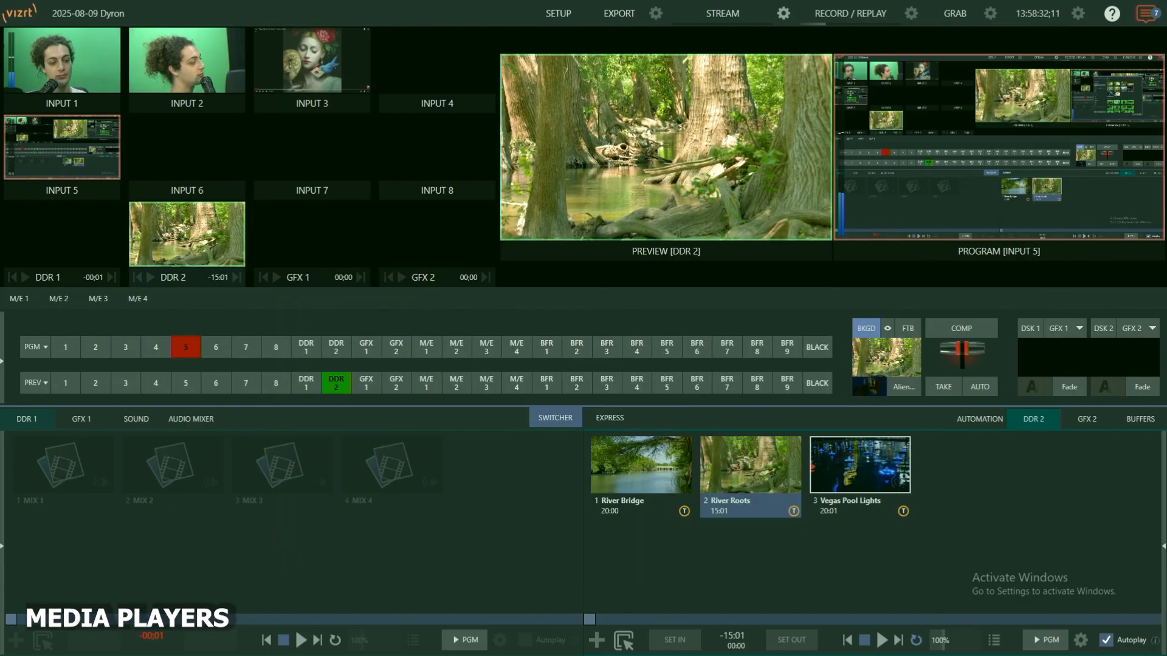
click(596, 640)
click(490, 411)
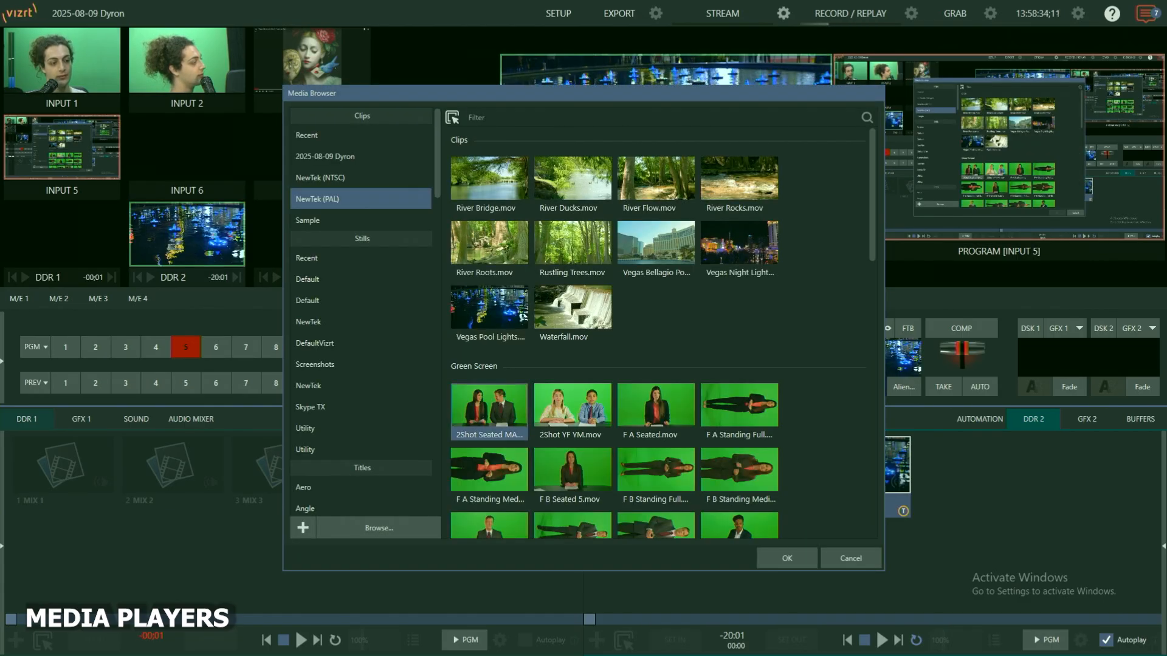
click(787, 558)
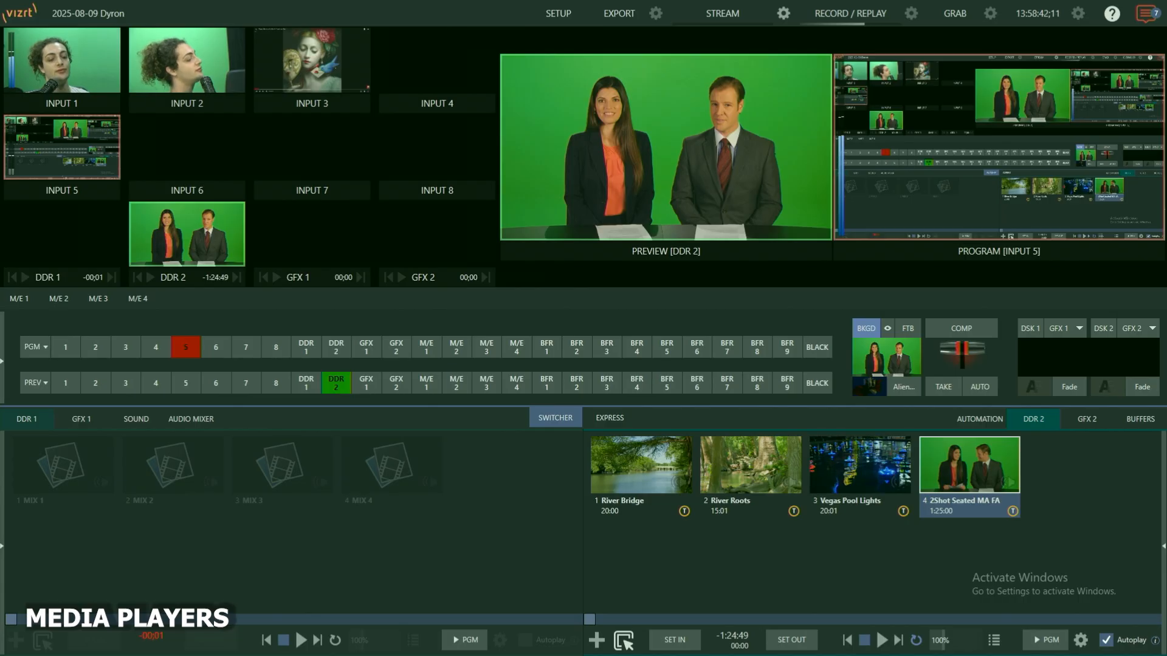
Move the River Bridge clip from the DDR 2 playlist to the end of the DDR 1 playlist
click(887, 486)
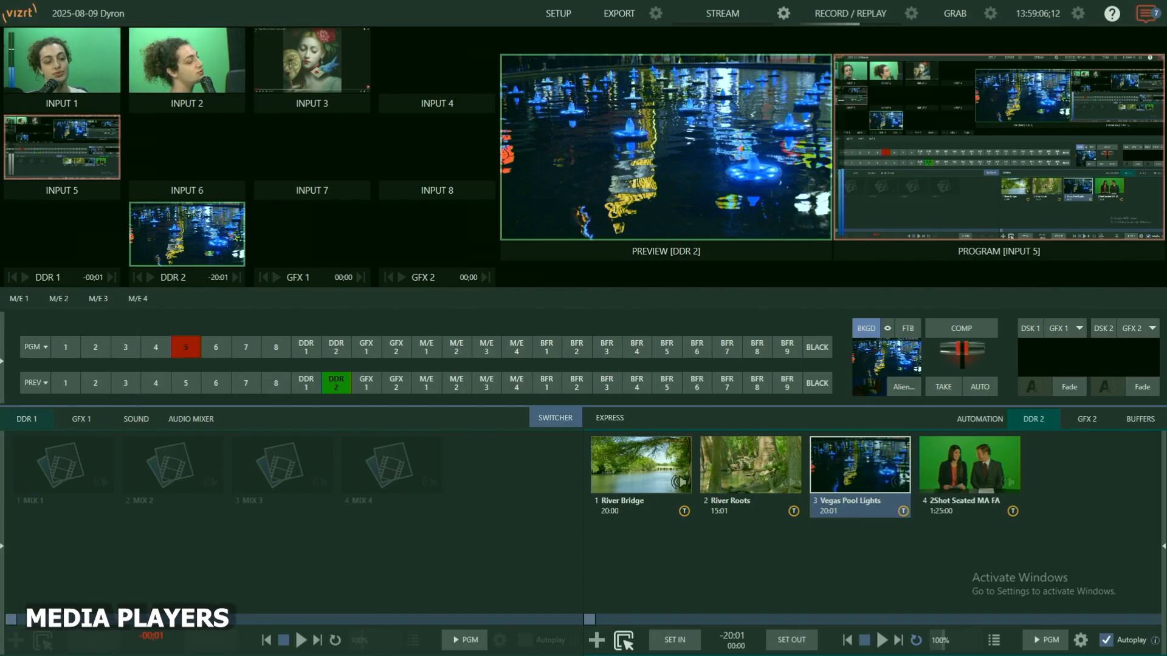
click(641, 465)
drag(697, 465, 499, 465)
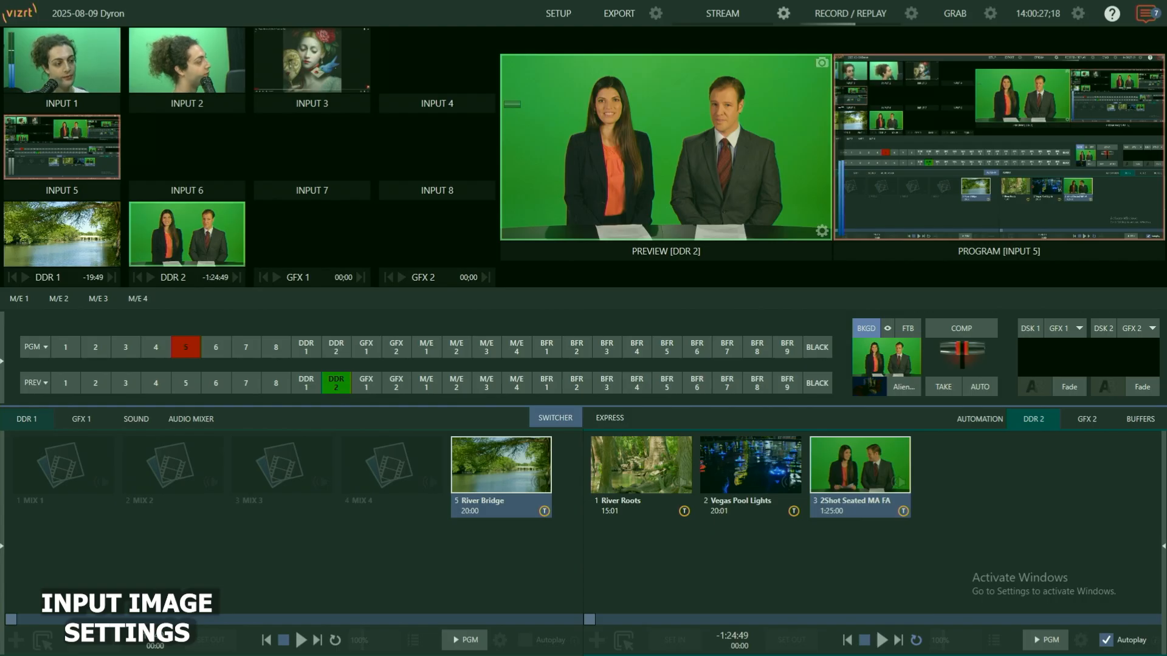
Open the image settings of DDR 2, collapse Proc Amp and place the dialog clear of the preview monitor
mouse_move(234, 256)
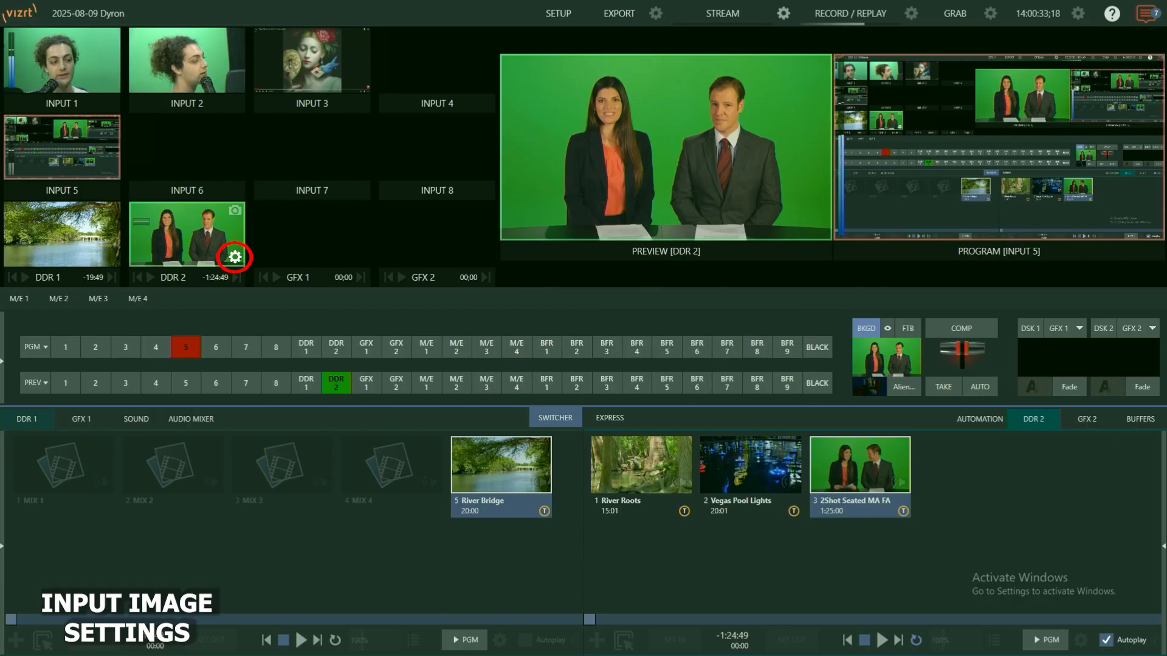
click(234, 256)
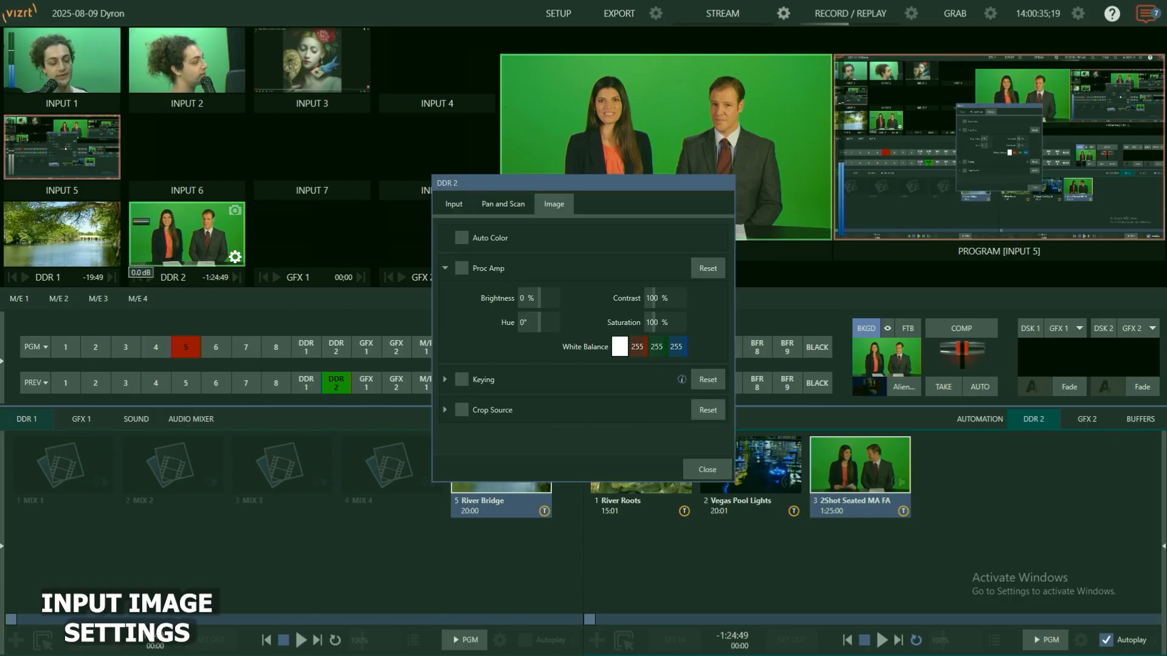
click(445, 268)
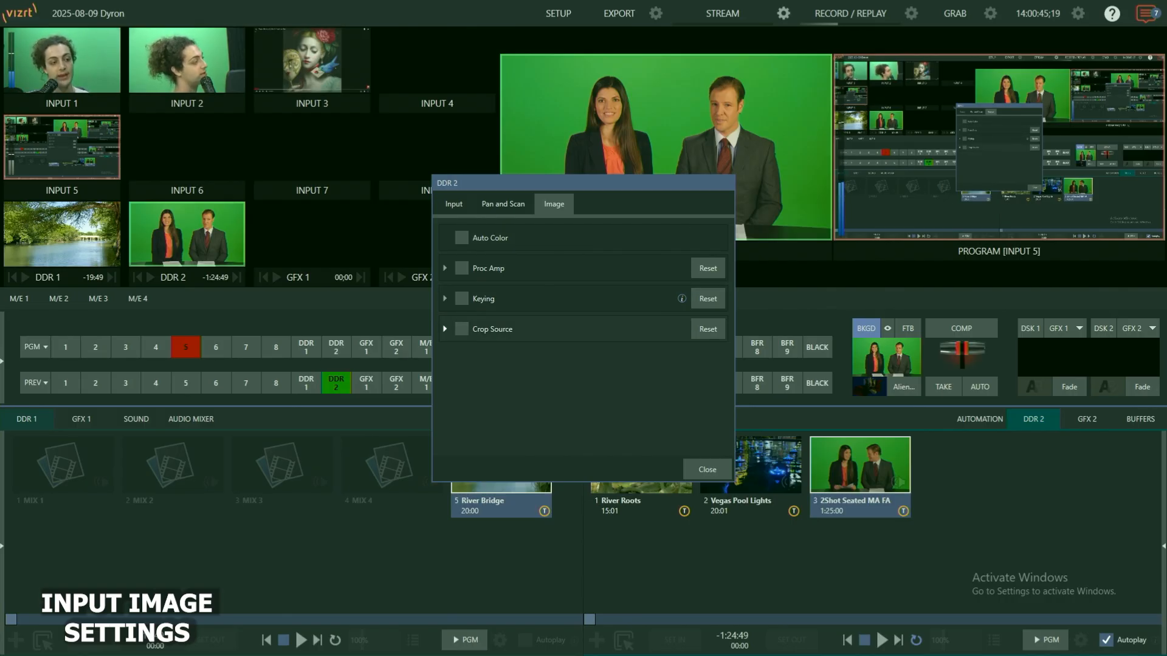
drag(462, 183, 166, 68)
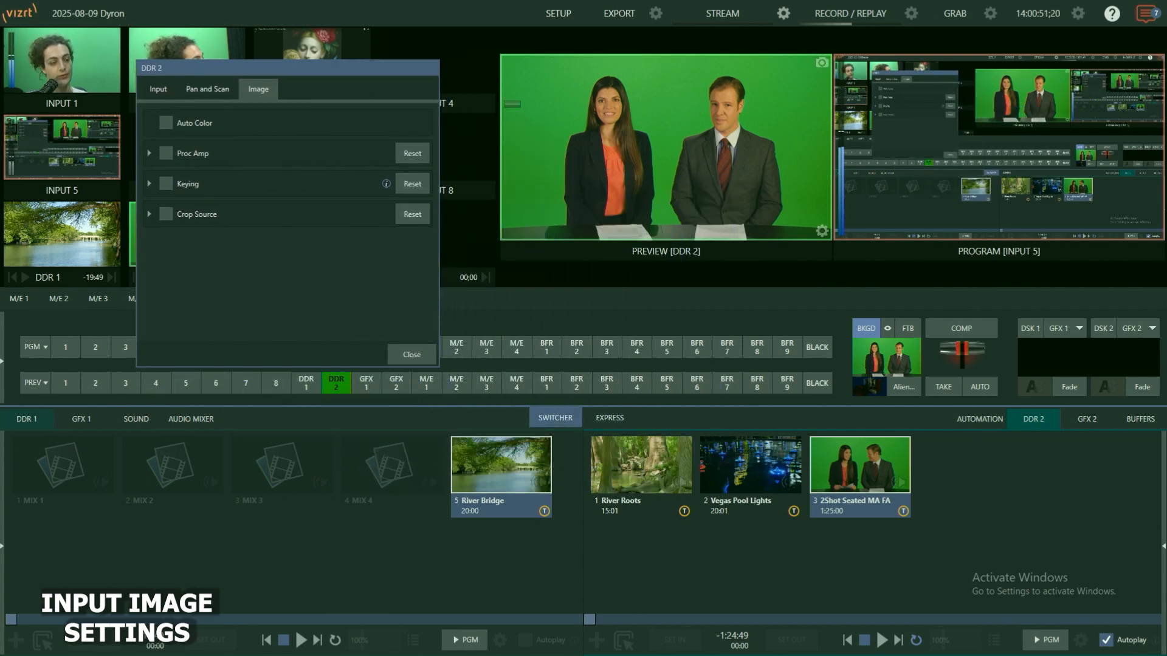
Compare the DDR 2 preview with Auto Color on and off, leaving Auto Color disabled
click(166, 122)
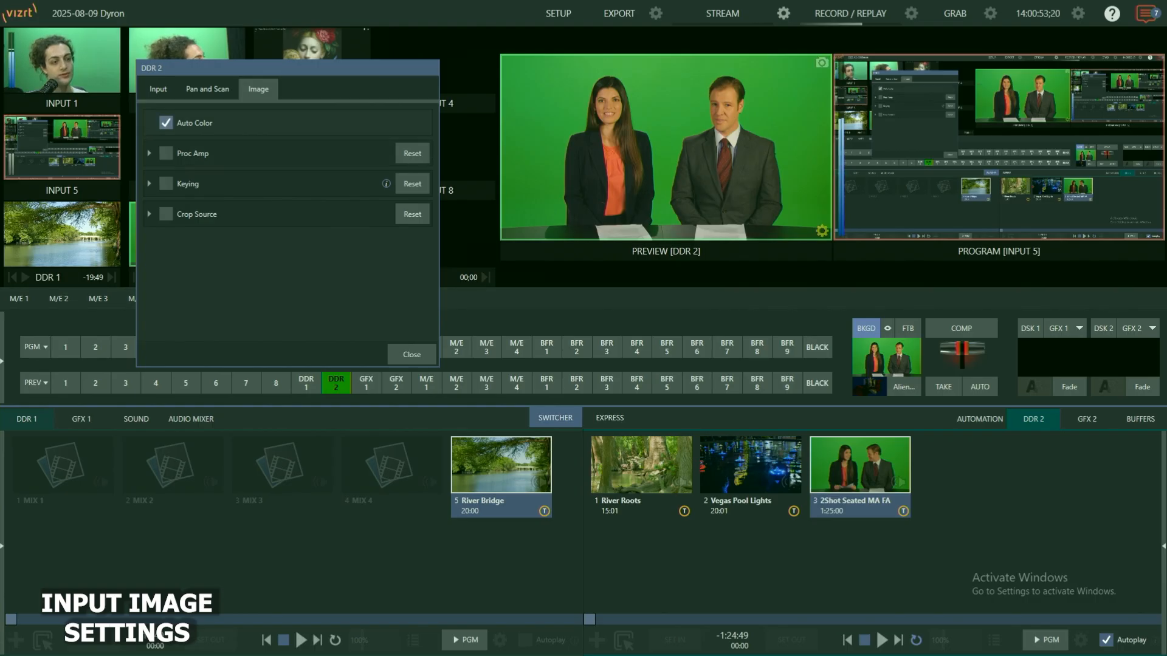
click(165, 123)
click(166, 122)
click(166, 123)
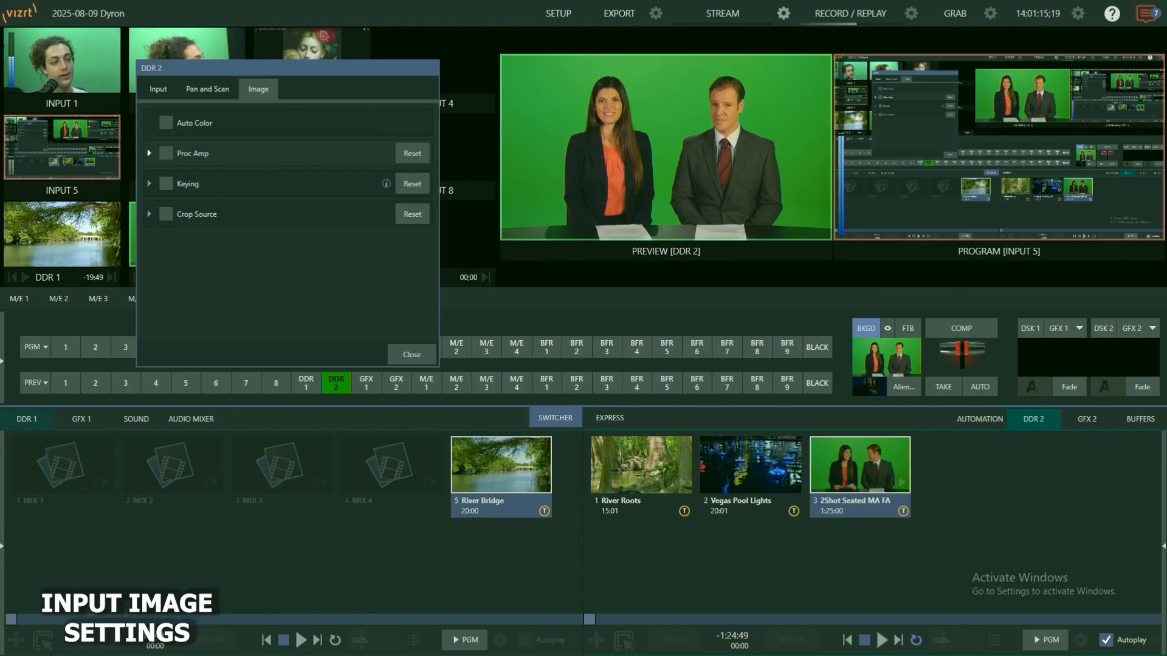
Try a Proc Amp brightness of 50% on DDR 2 and restore the default brightness
click(149, 153)
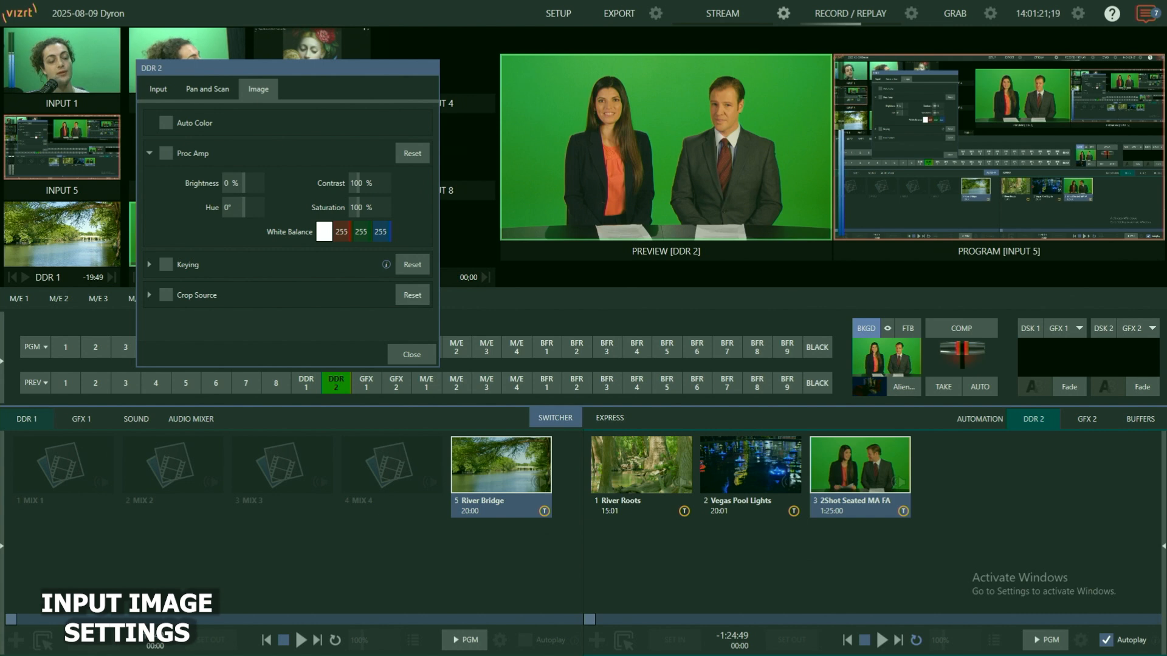
drag(233, 183, 512, 104)
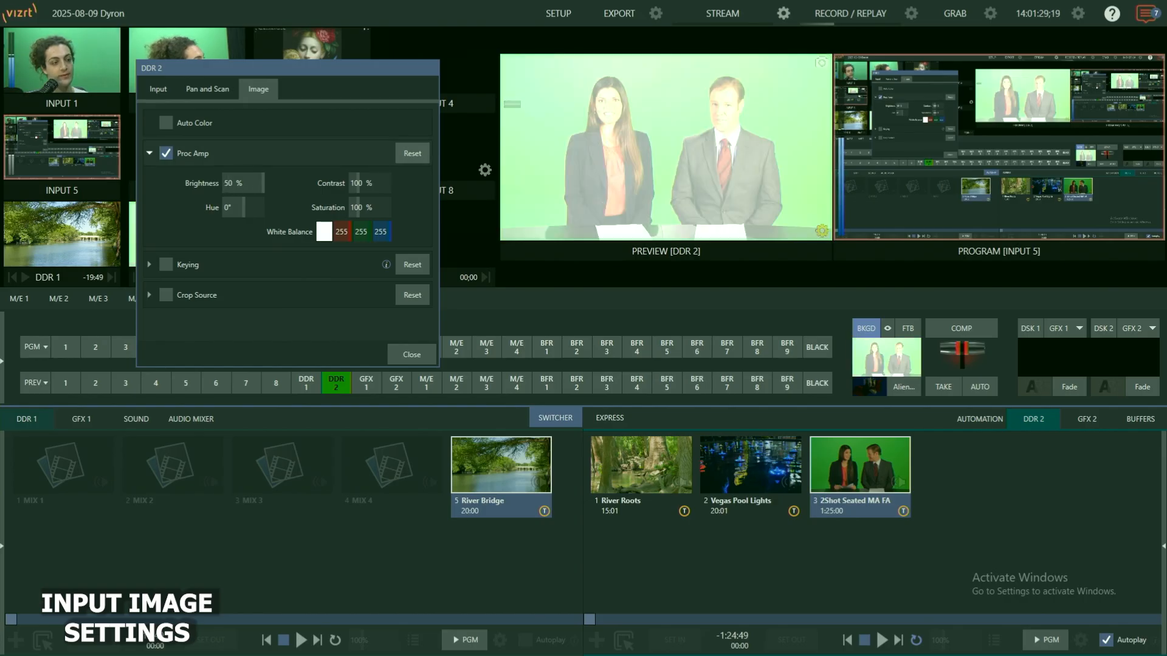
click(166, 154)
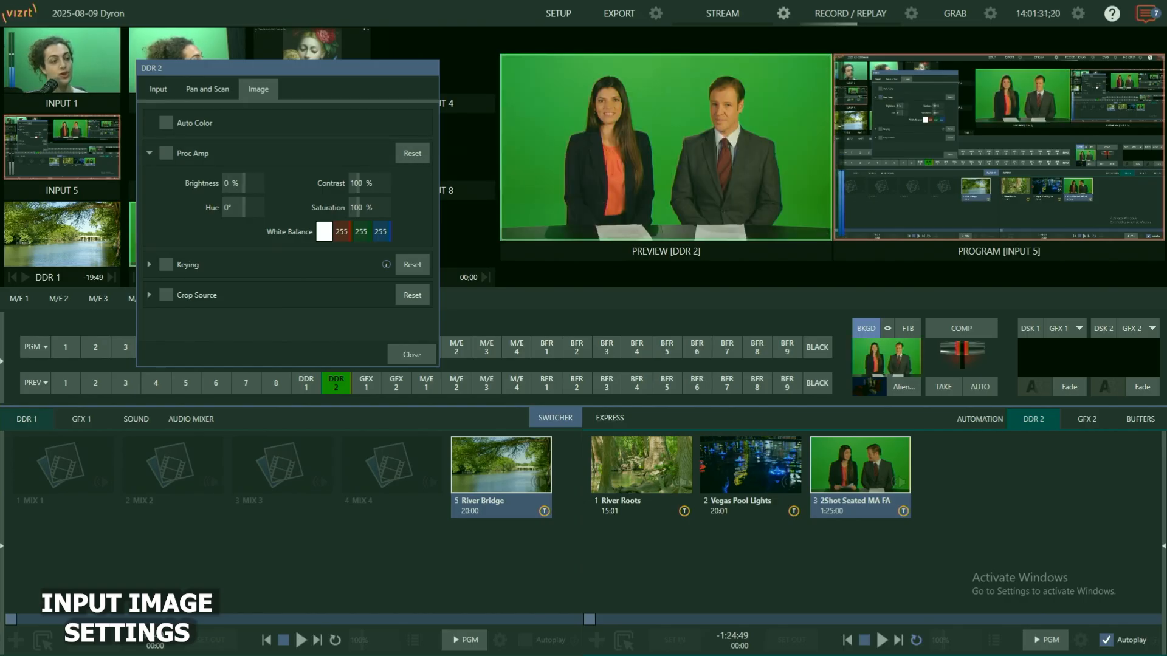
Try changing the Proc Amp hue, contrast and saturation of DDR 2, resetting each to its default
drag(231, 207, 258, 207)
click(412, 153)
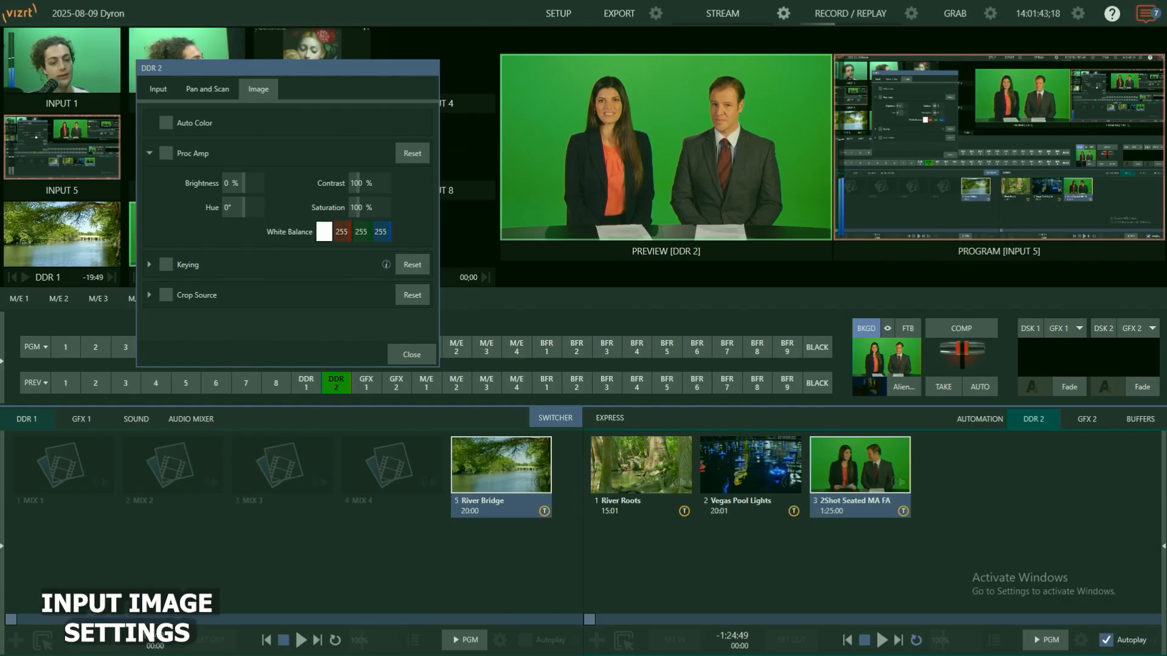
mouse_move(359, 183)
mouse_down()
mouse_move(394, 183)
mouse_move(351, 183)
mouse_up()
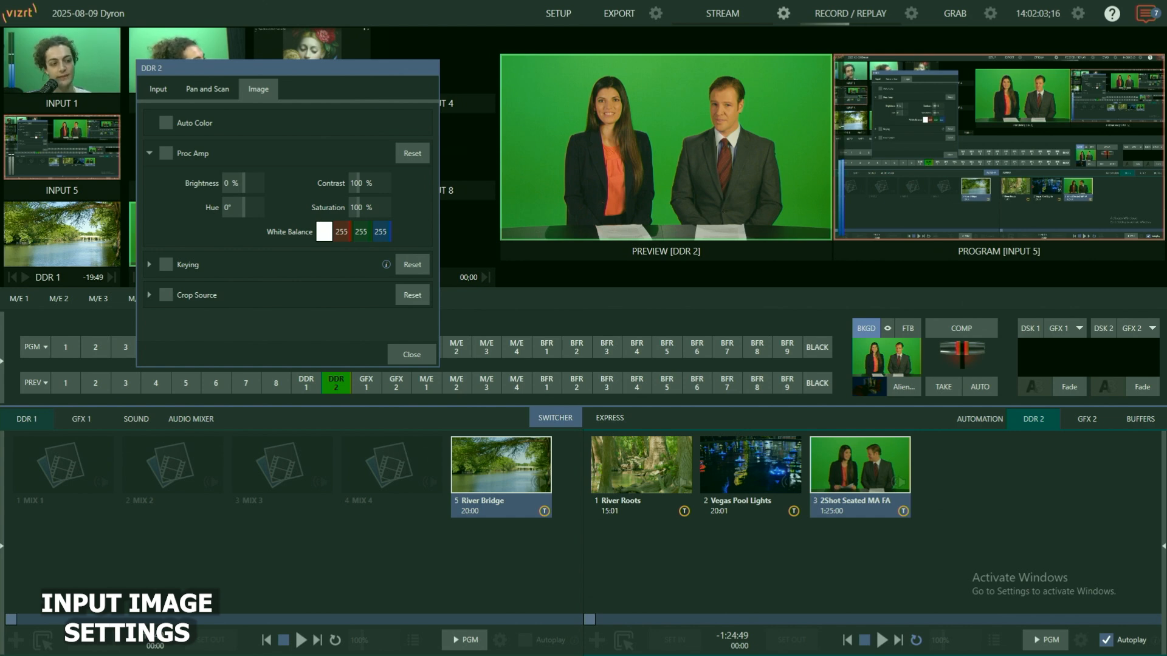
drag(355, 207, 385, 207)
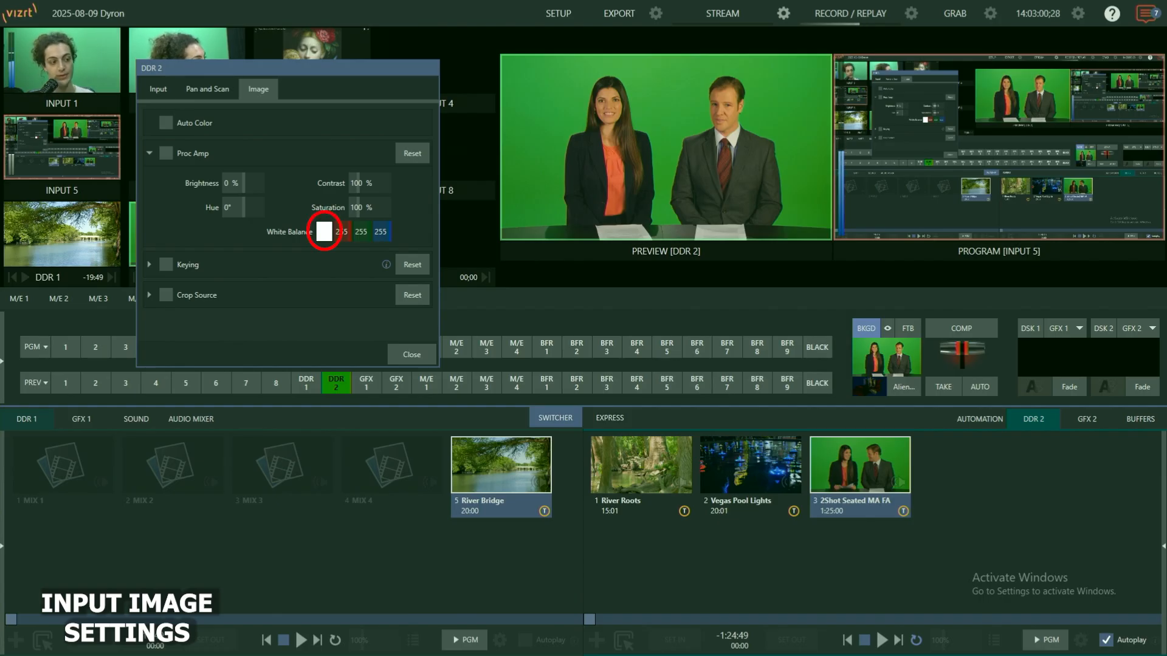
Sample a Proc Amp white balance of 178, 168, 169 from the preview, compare it on and off, and reset it
mouse_move(324, 231)
mouse_down()
mouse_move(584, 176)
mouse_move(696, 170)
mouse_move(730, 144)
mouse_move(744, 158)
mouse_move(735, 142)
mouse_move(743, 156)
mouse_move(734, 143)
mouse_move(742, 156)
mouse_move(735, 144)
mouse_move(726, 152)
mouse_move(743, 156)
mouse_up()
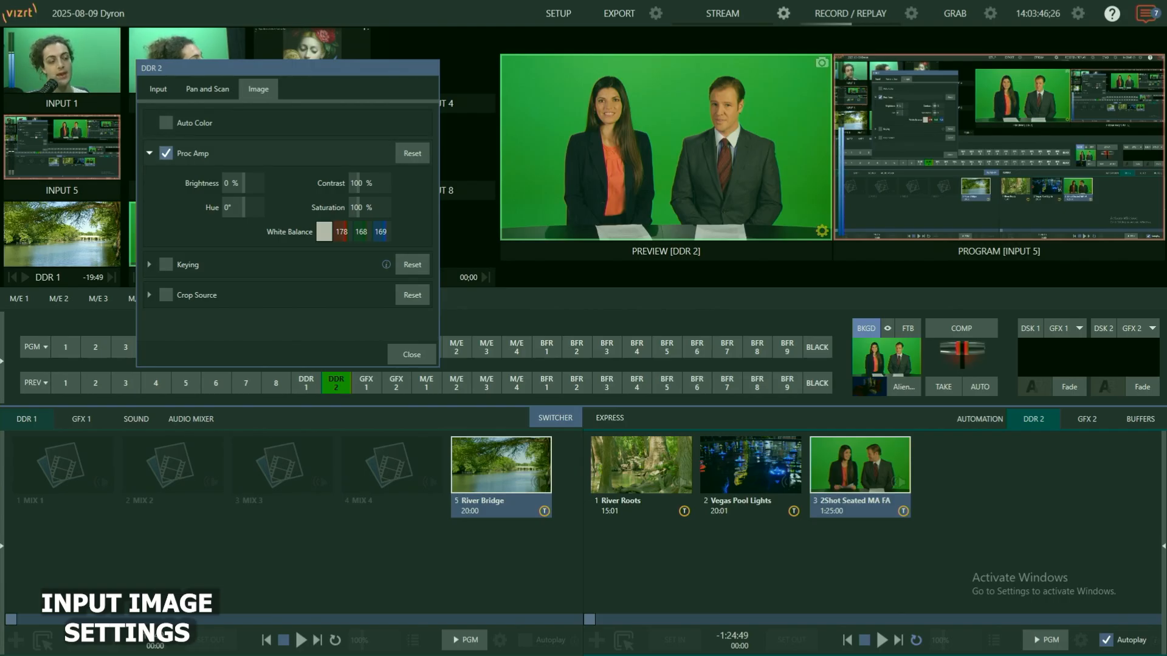
click(166, 153)
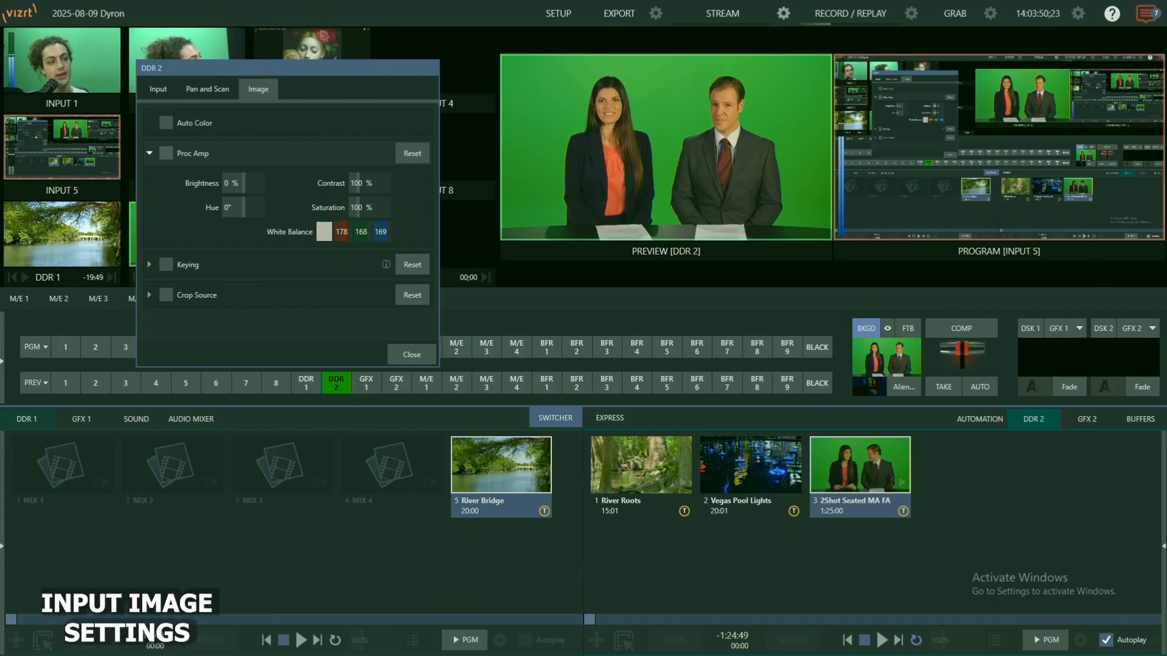
click(166, 153)
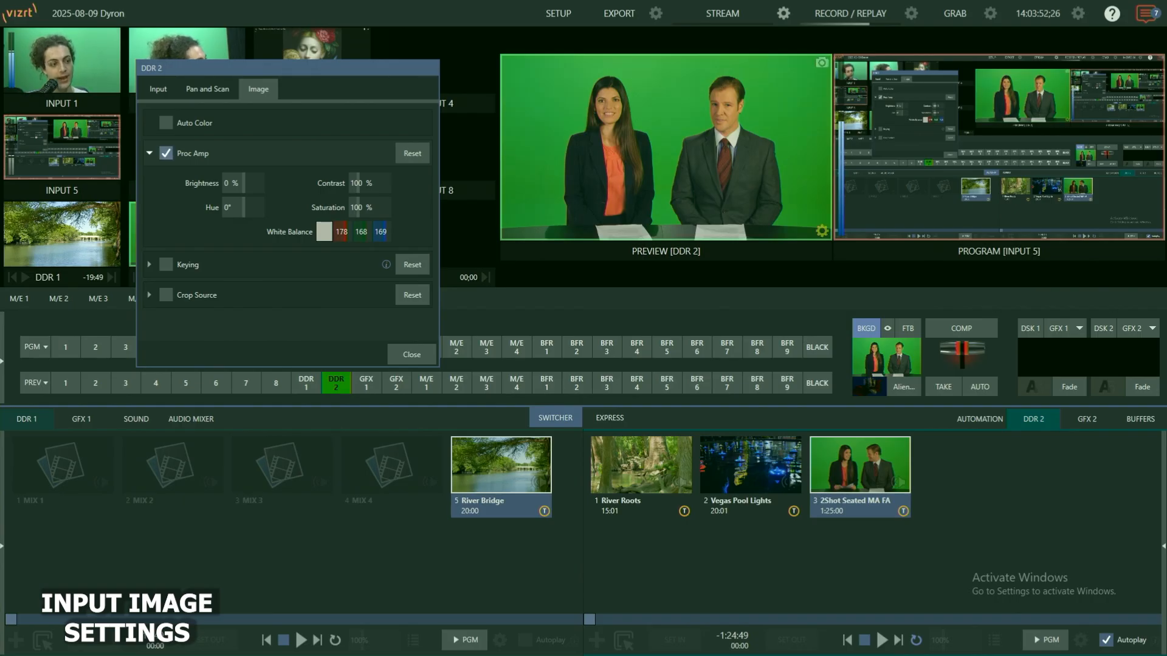
key(space)
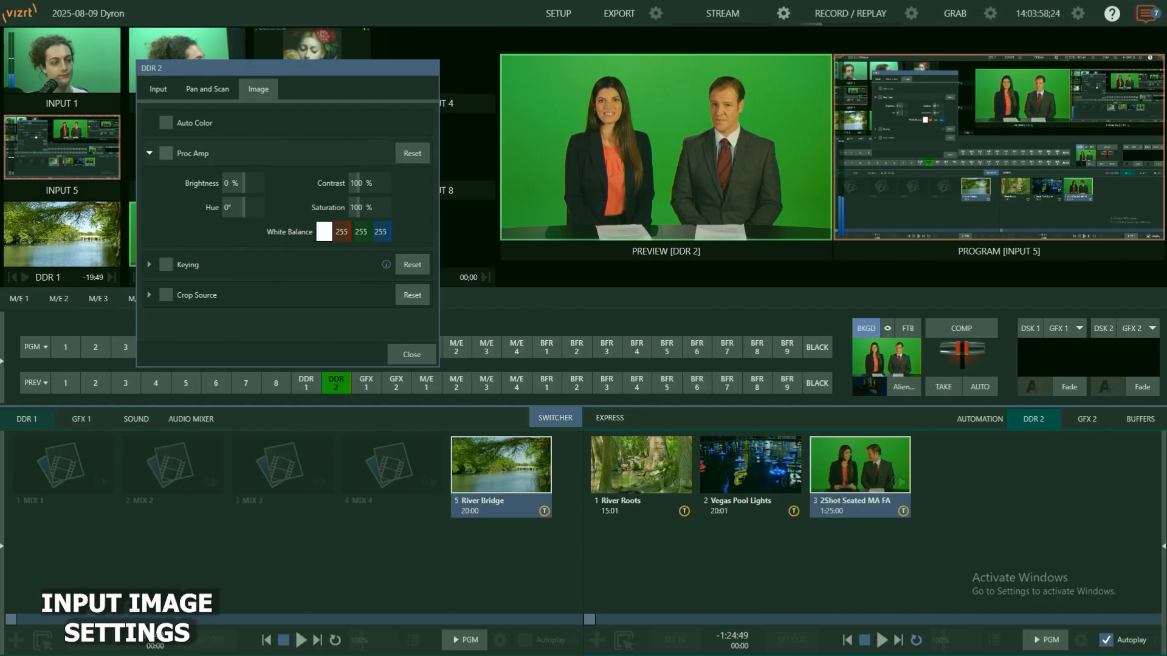
Collapse Proc Amp and examine the Keying settings of DDR 2, including mode, color, tolerance and spill suppression
key(Left)
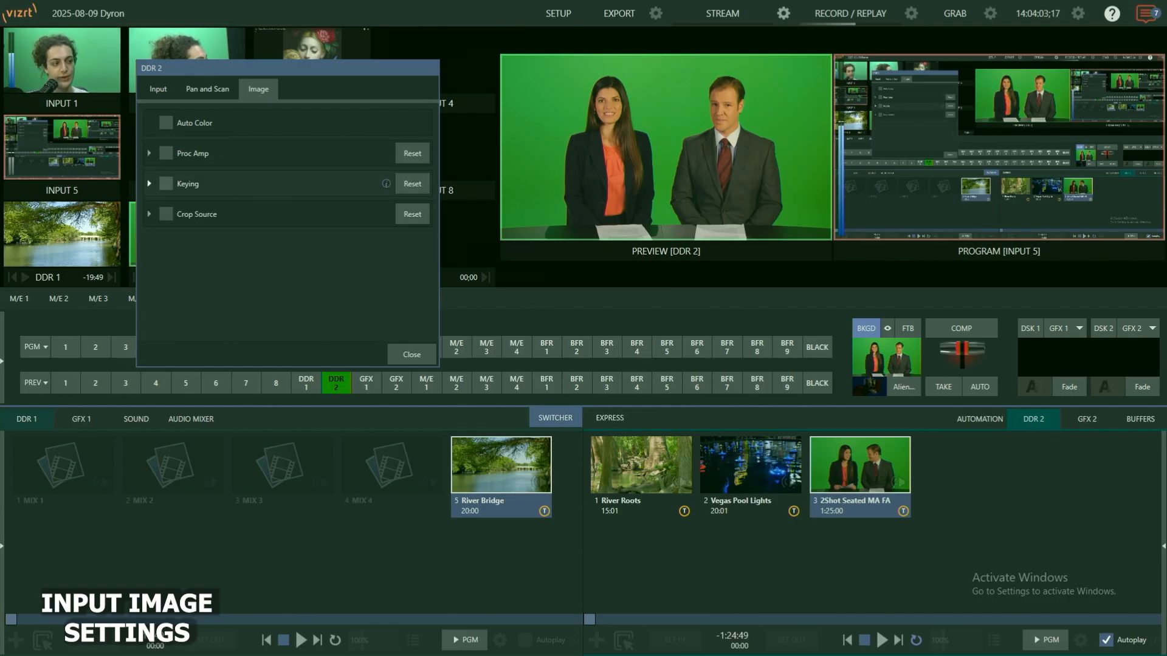
key(Right)
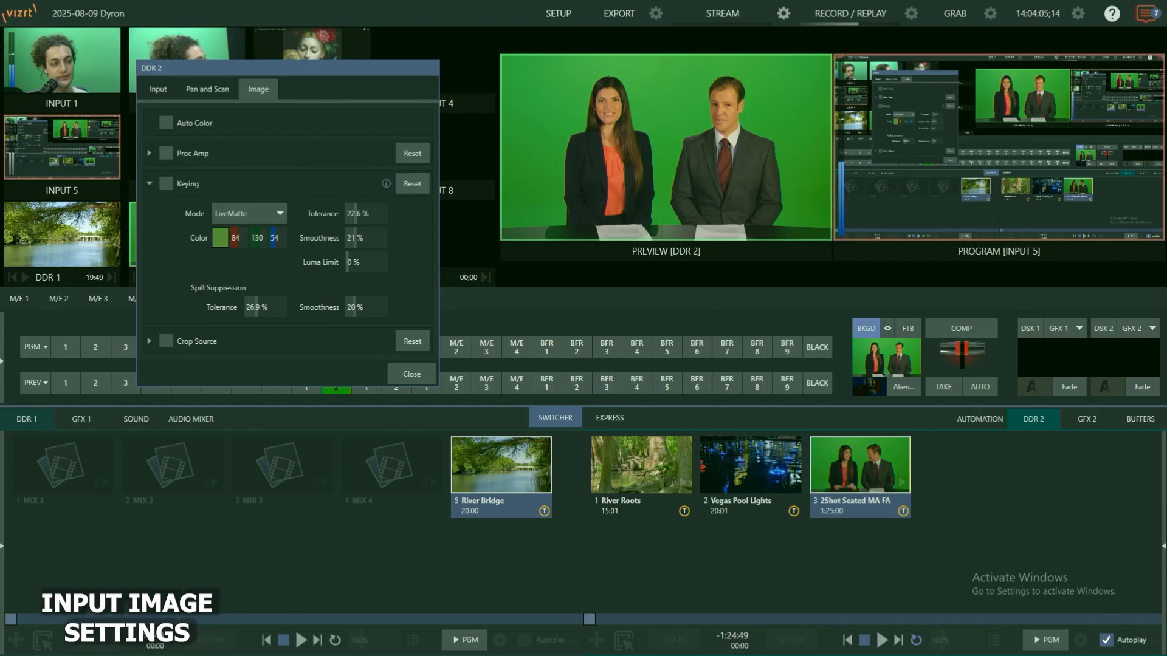
key(Left)
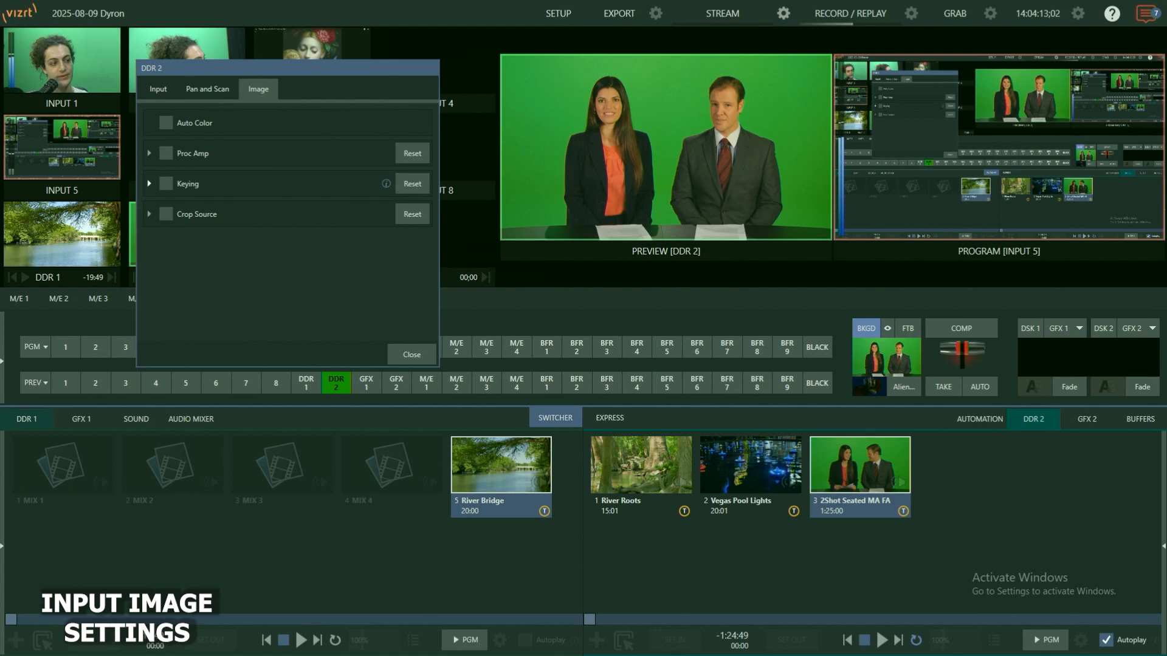
key(Right)
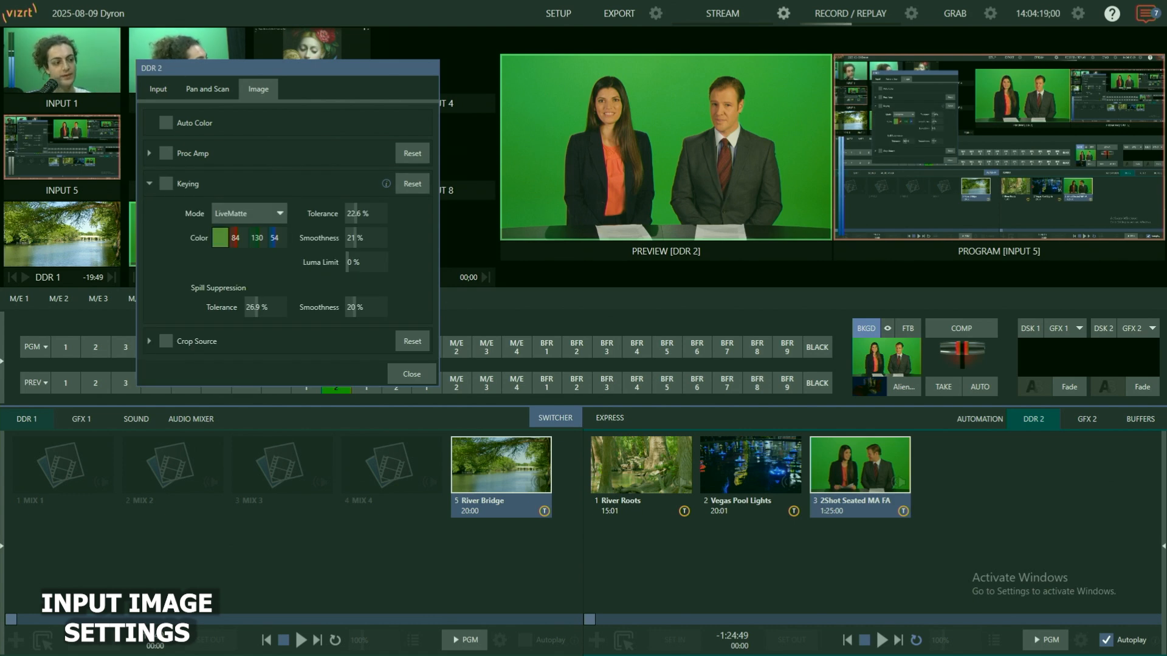
click(149, 183)
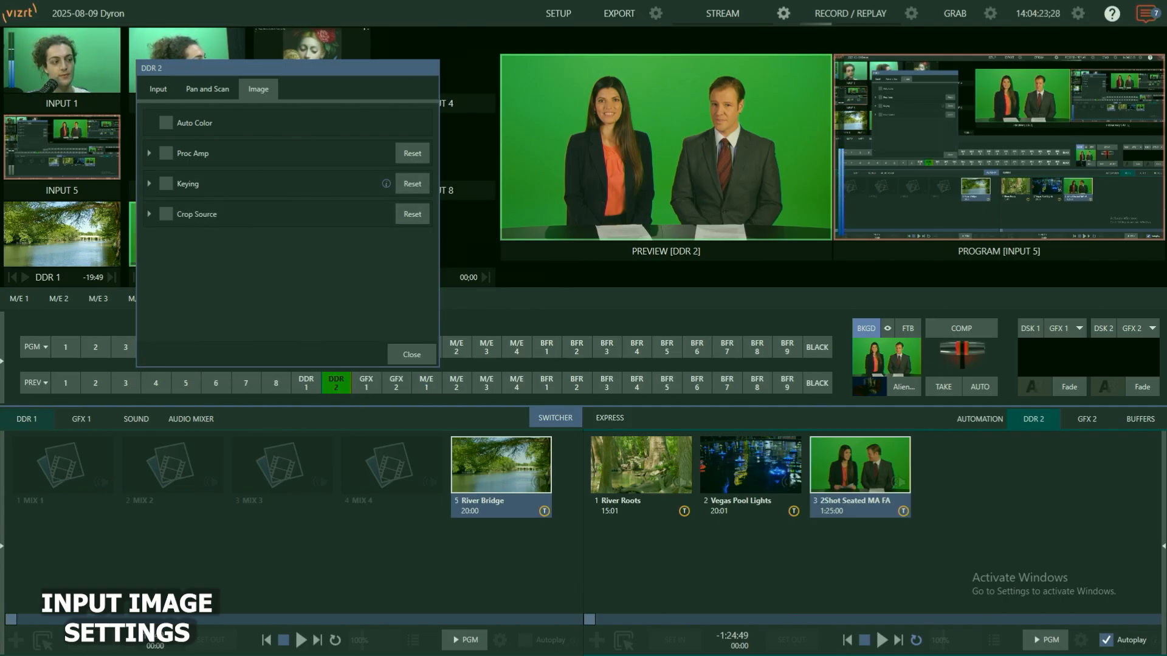
Crop the DDR 2 source by 9% on the left and 7% on the right
click(149, 214)
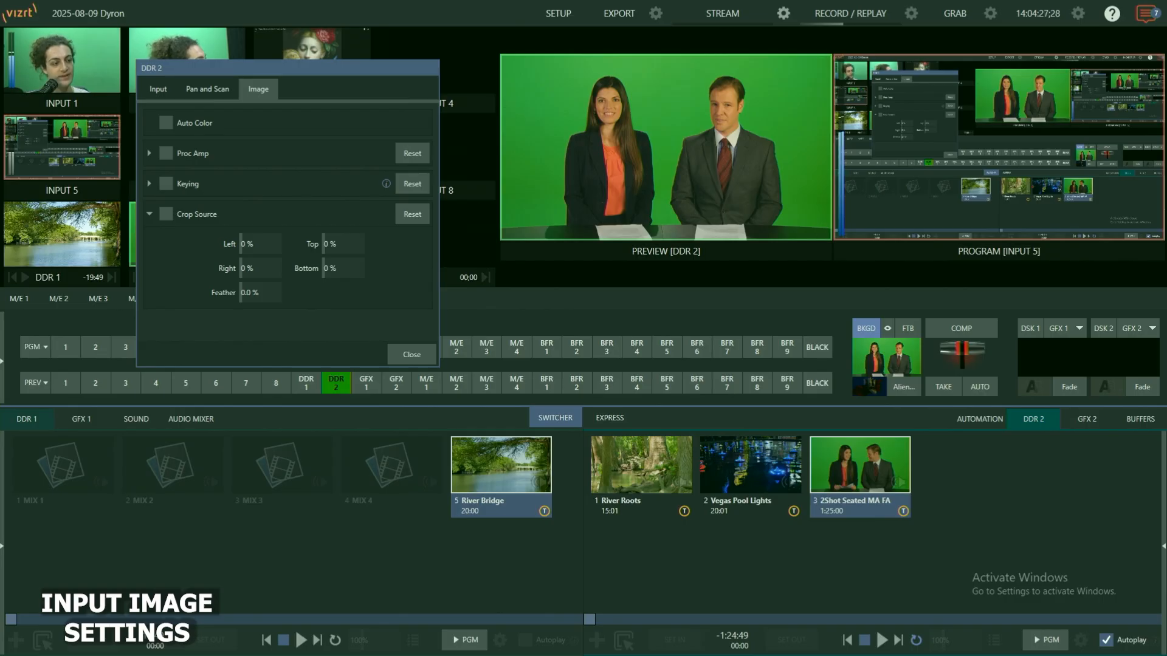
drag(259, 244, 263, 268)
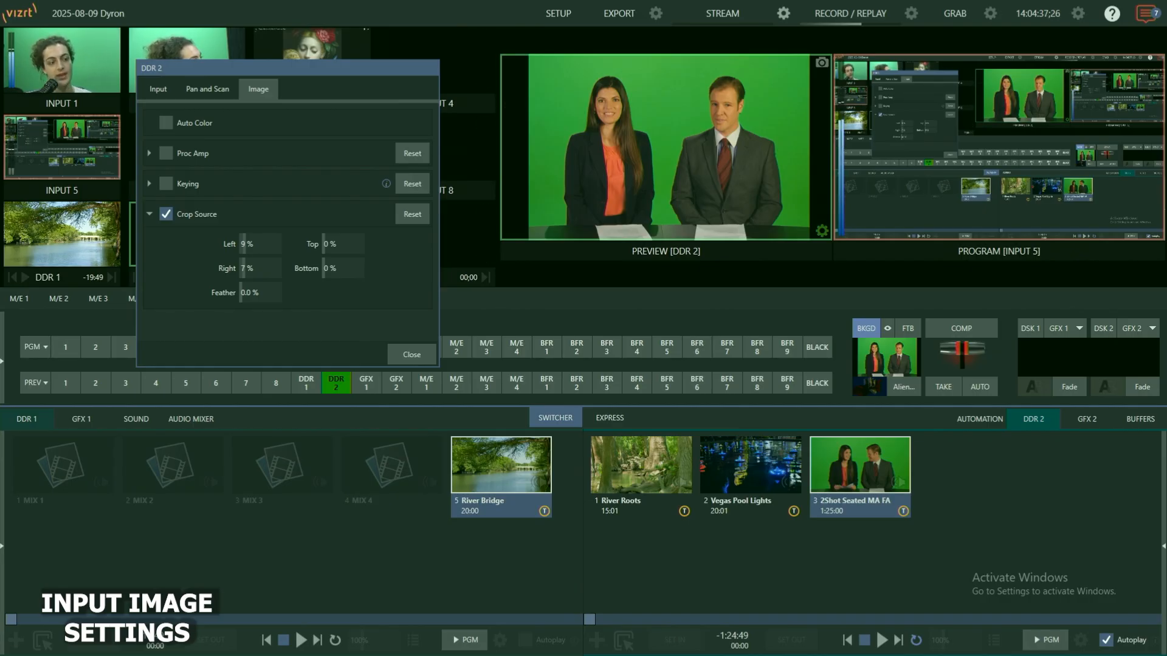
Try cropping the DDR 2 source by 9% at the top and 51% at the bottom, with a 4.7% feather
drag(328, 243, 349, 268)
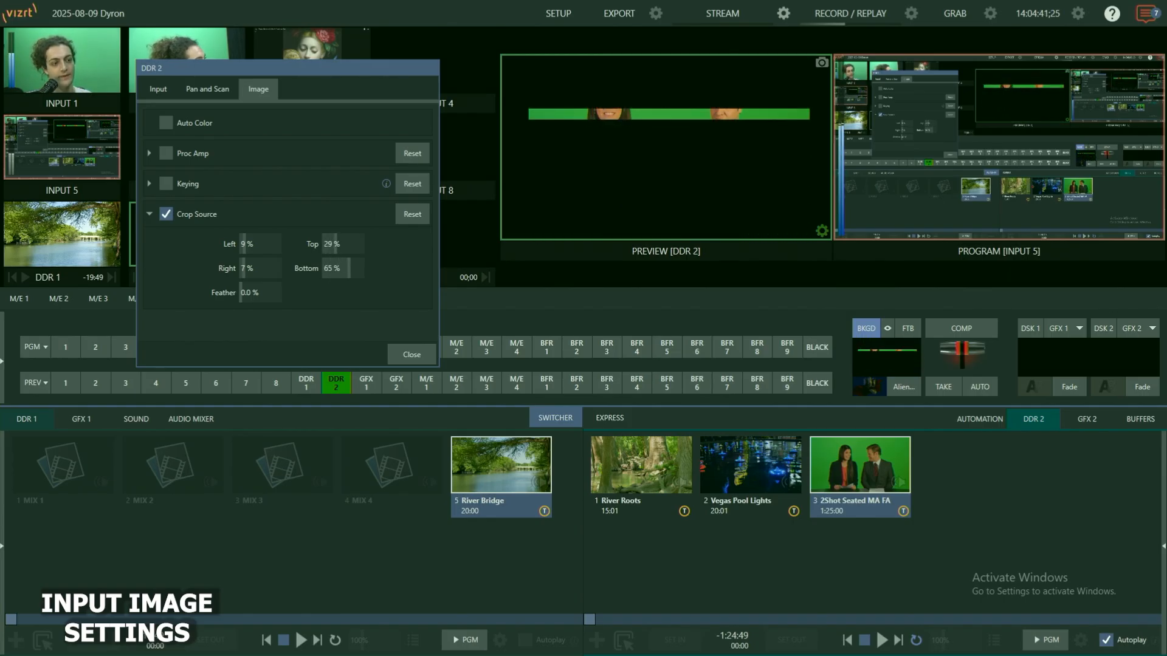
drag(242, 292, 246, 293)
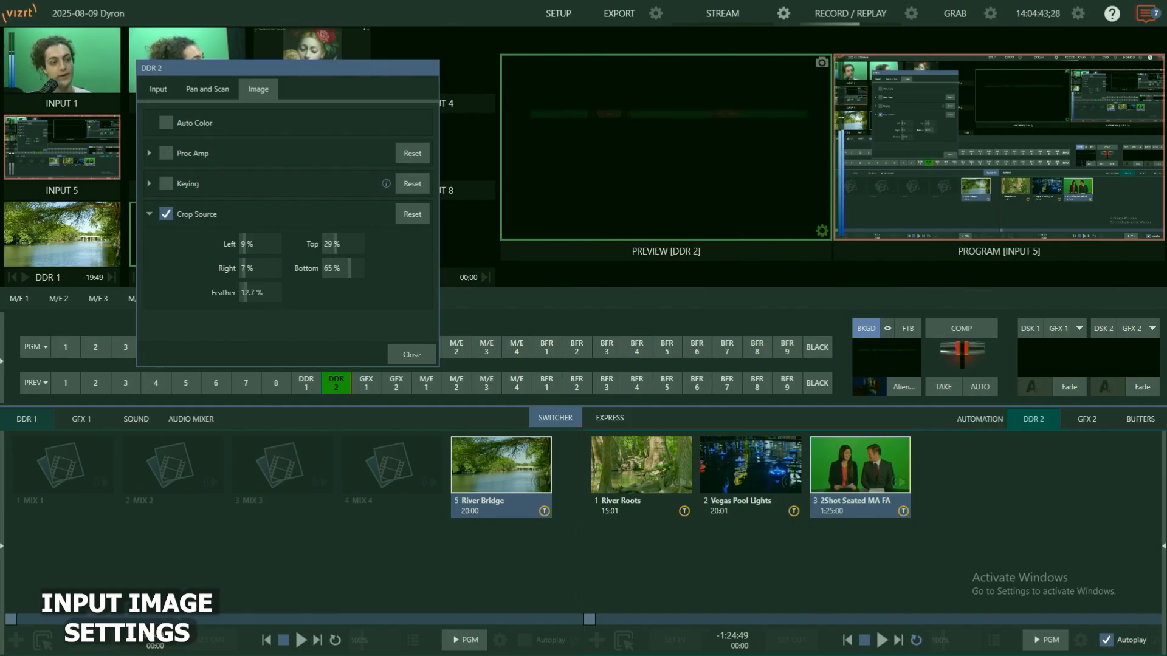
drag(335, 244, 326, 244)
drag(246, 292, 241, 292)
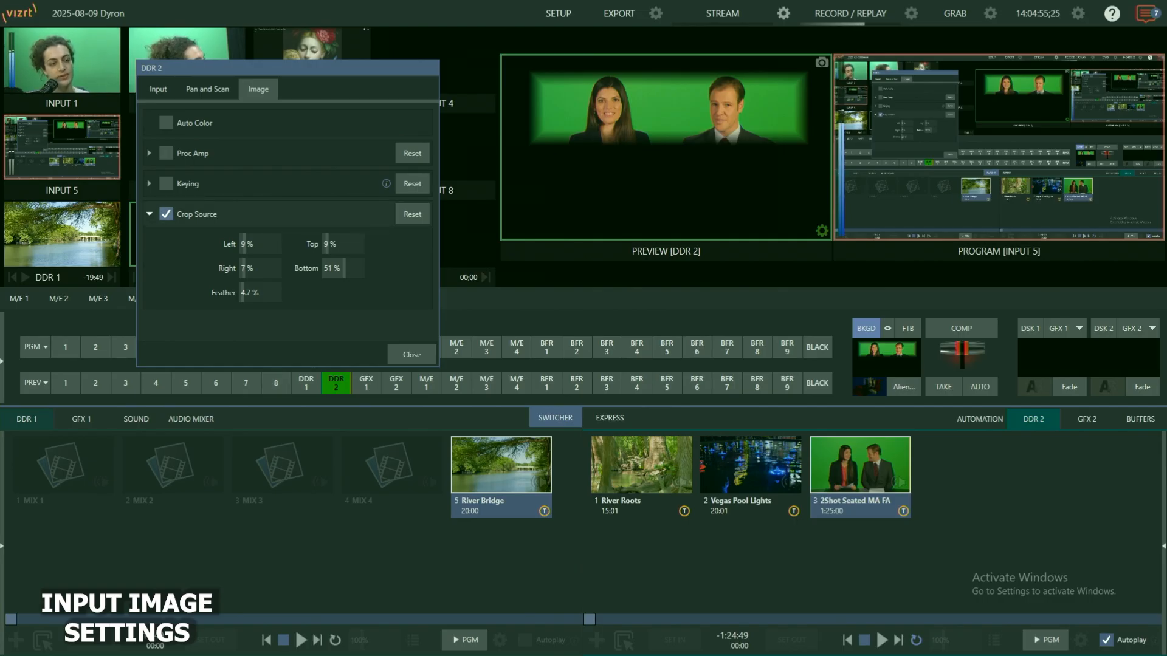
Compare the DDR 2 image with Crop Source off and on, and reset the crop settings
click(166, 214)
click(165, 214)
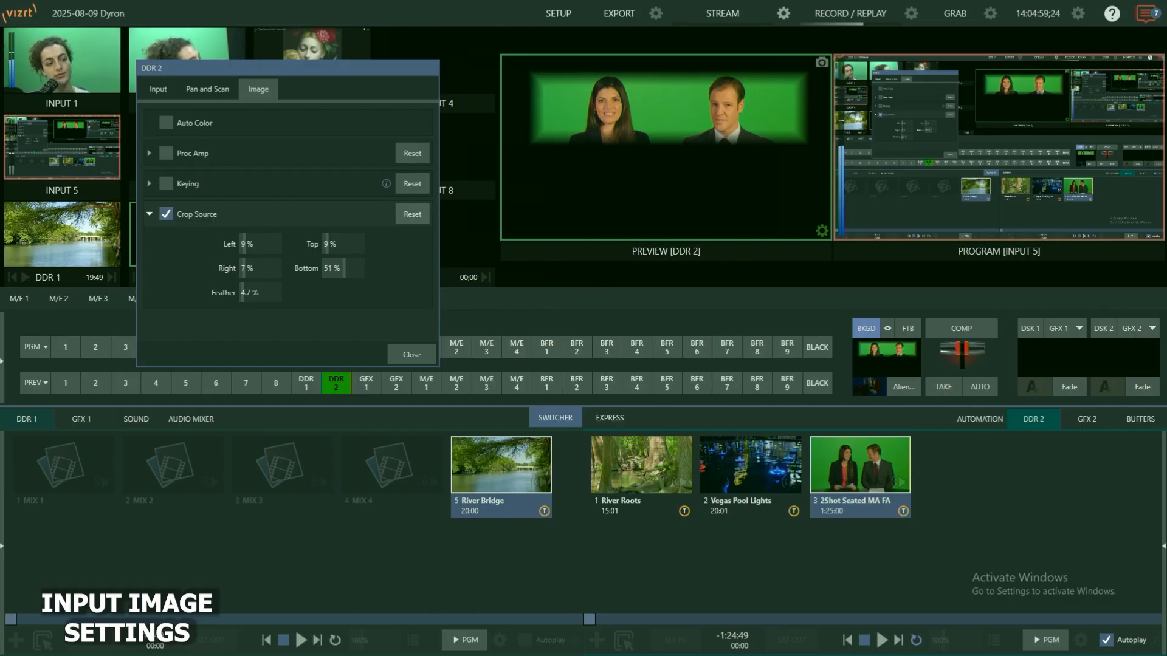
click(412, 214)
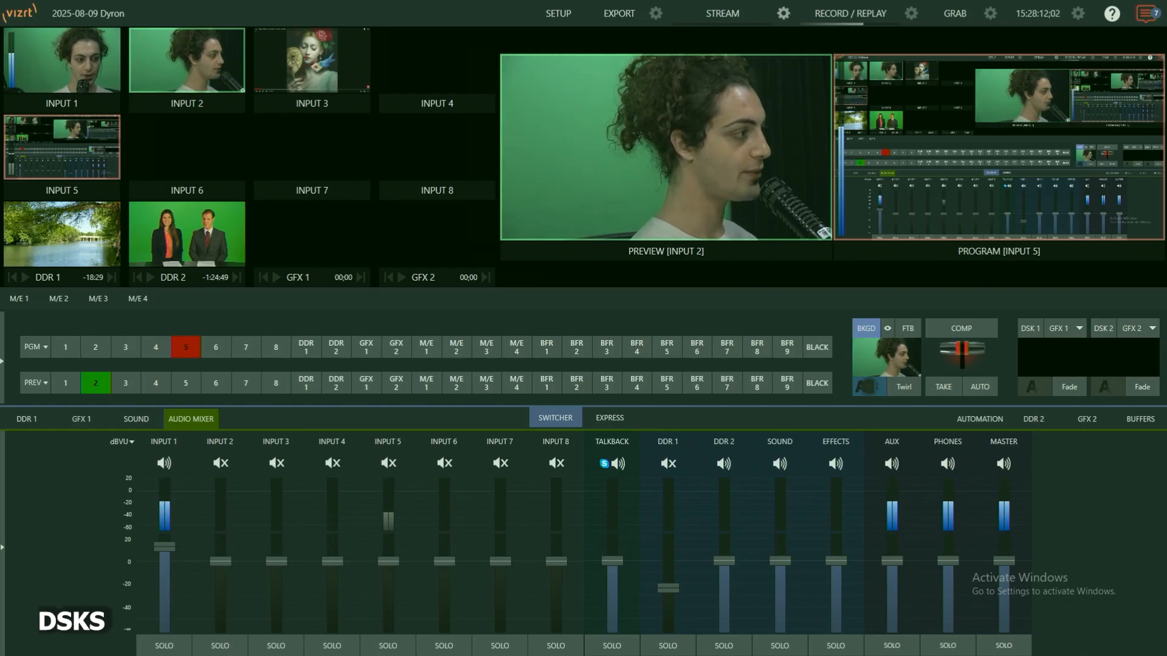
Show the DDR 1 and GFX 1 playlists, and look through the Angle and Aero title templates available for GFX 1
click(26, 419)
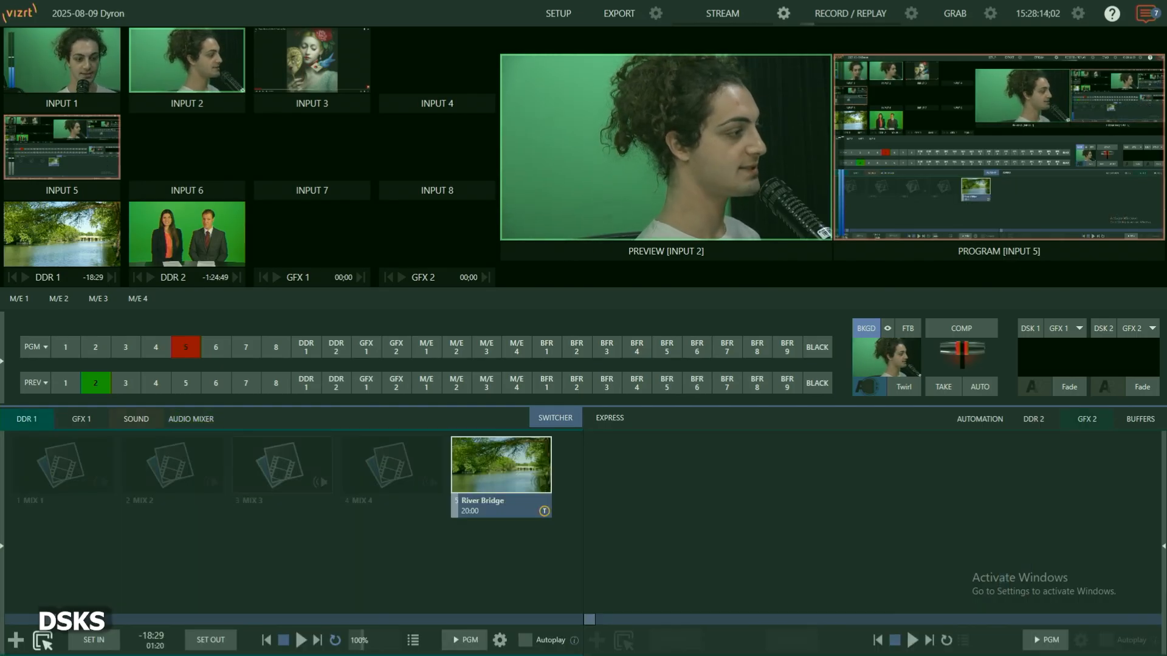
click(850, 516)
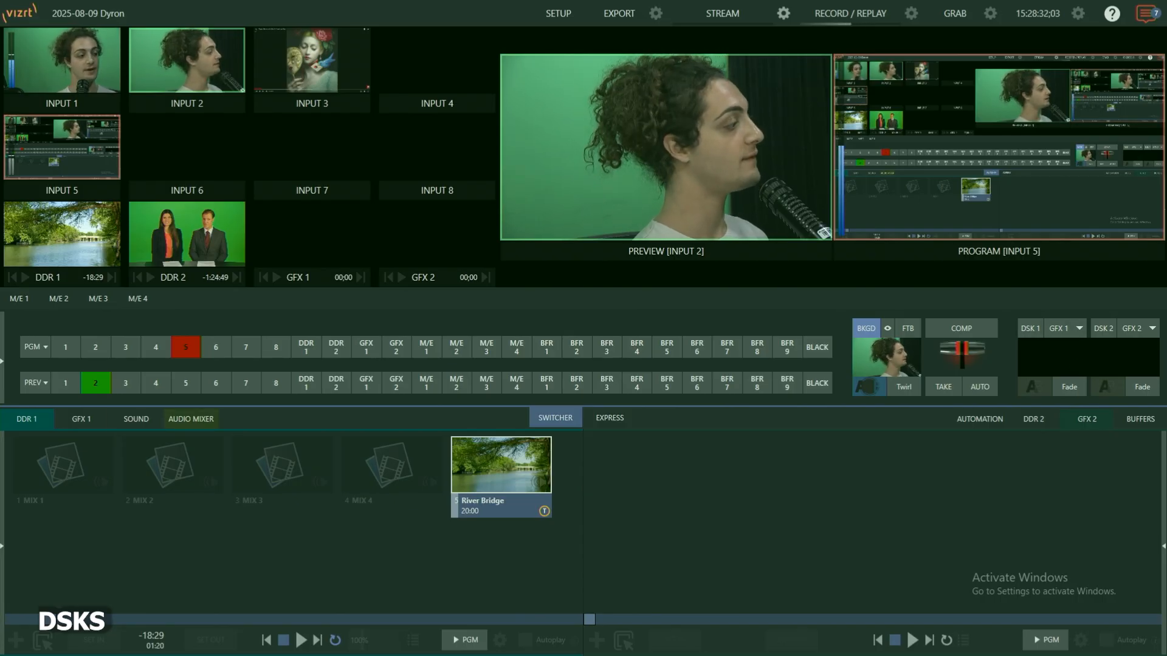
click(81, 418)
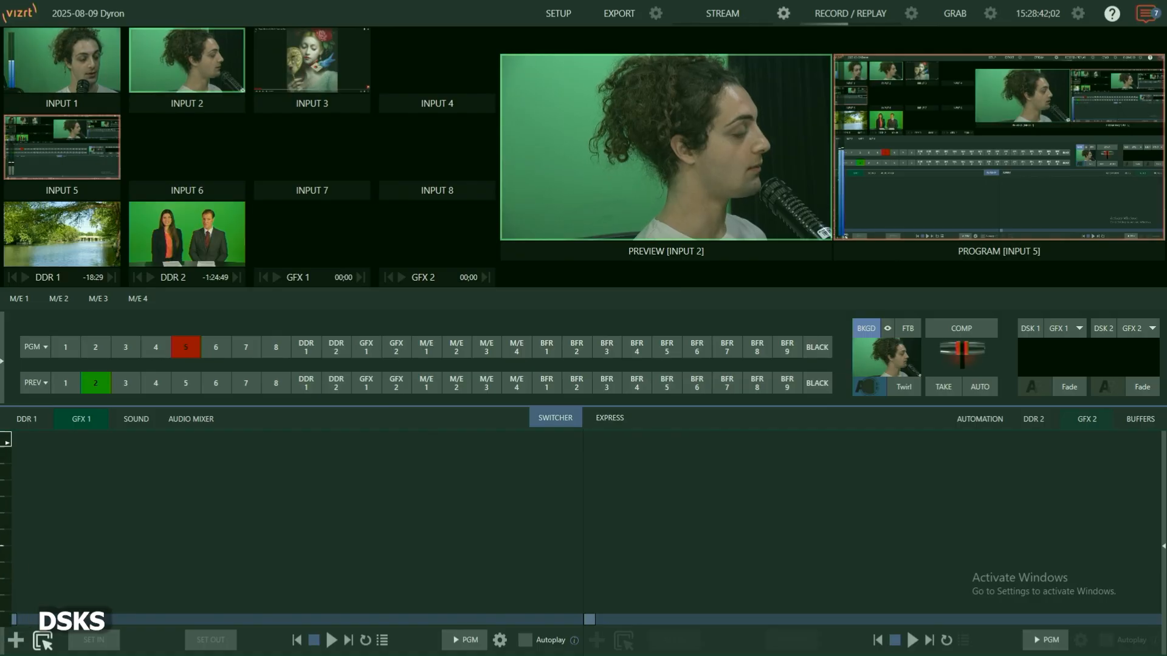
click(16, 640)
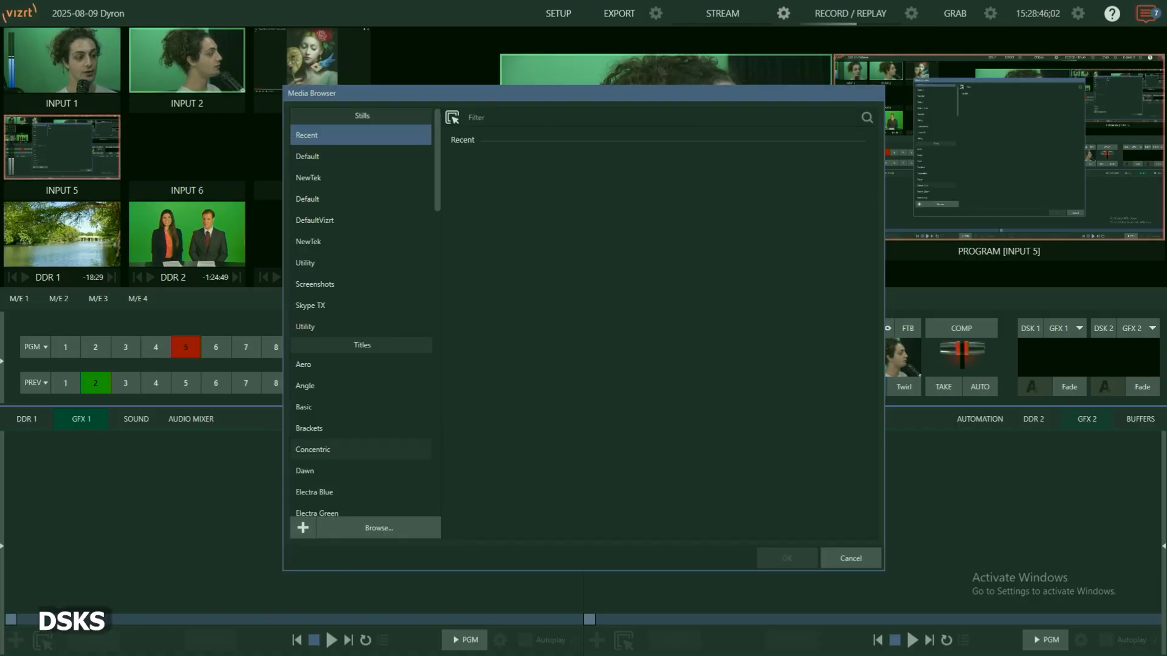
click(304, 386)
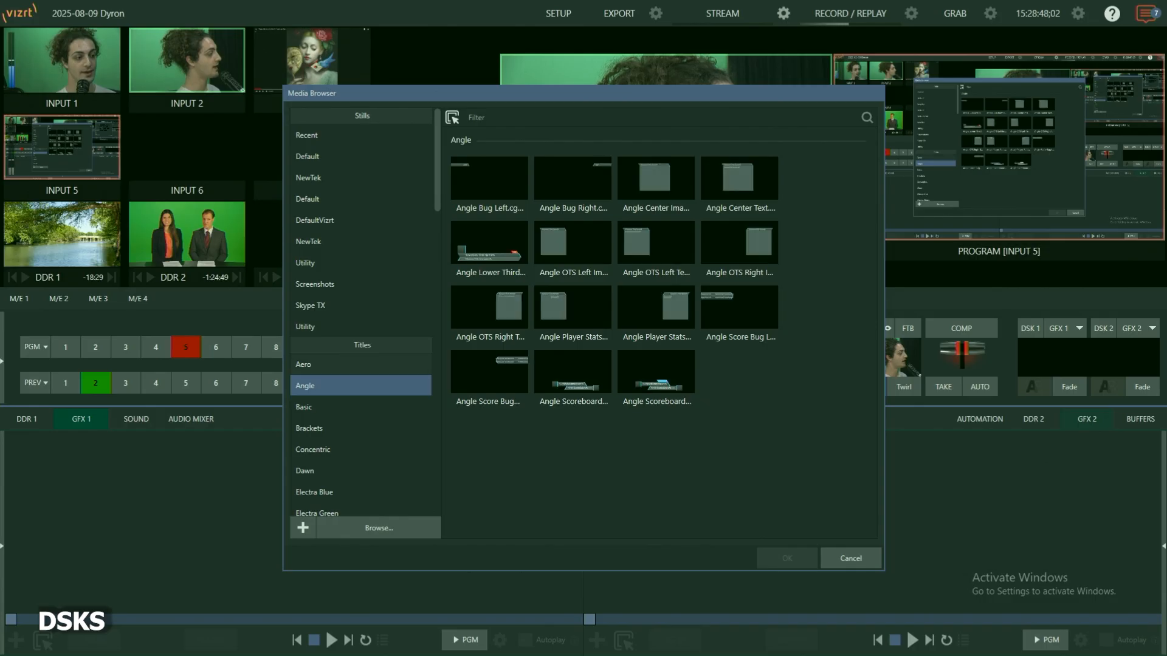
click(304, 364)
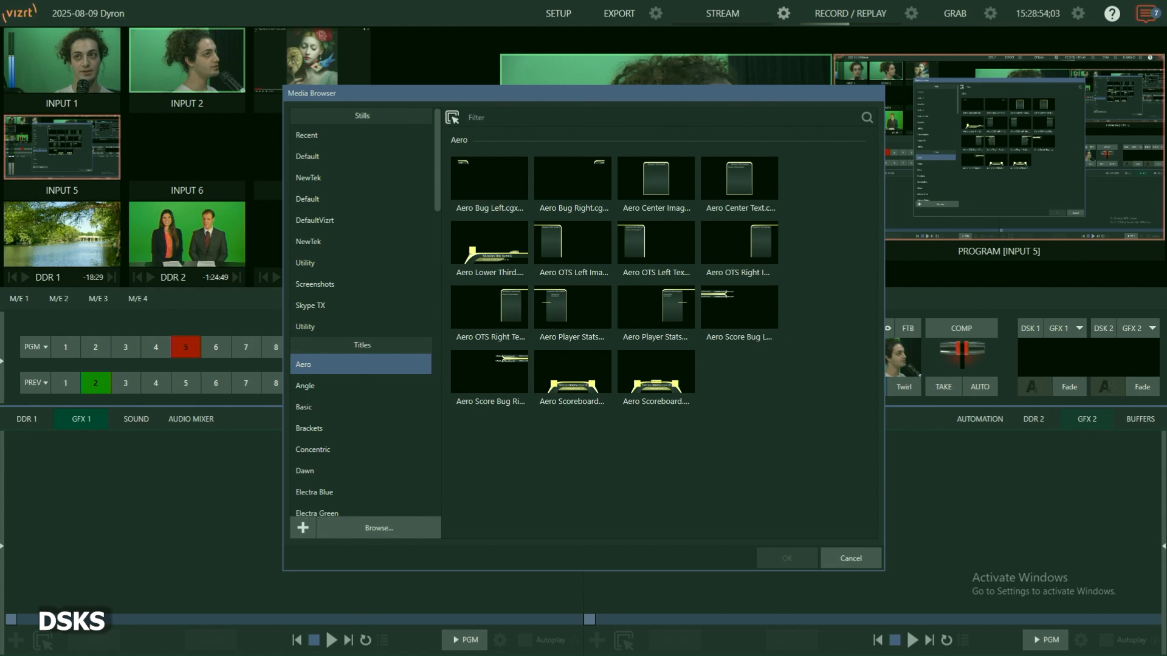
key(Escape)
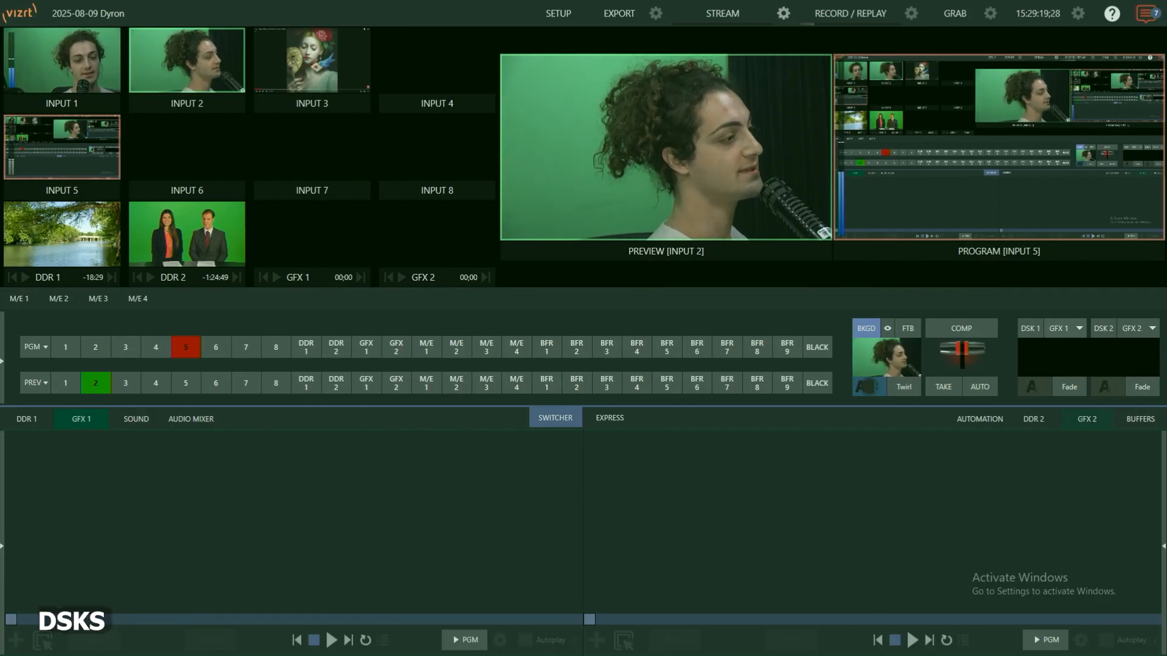
Examine the sources that can be assigned to DSK 1, including the media players and buffers
click(1079, 328)
mouse_move(1077, 369)
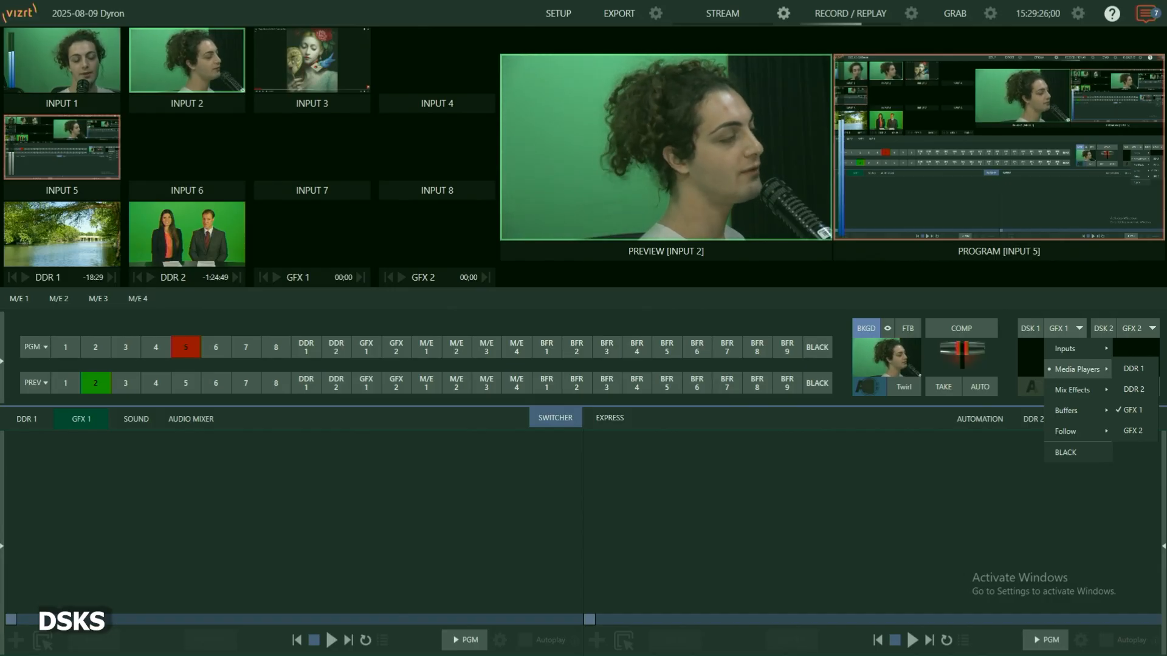
mouse_move(1070, 411)
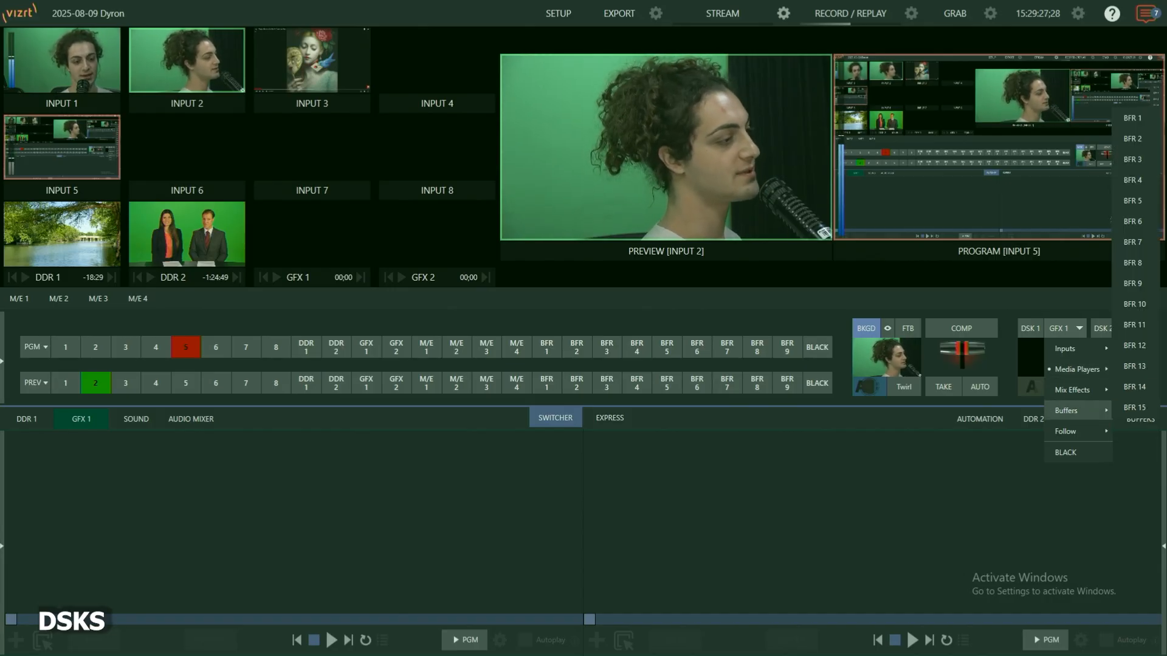
key(Escape)
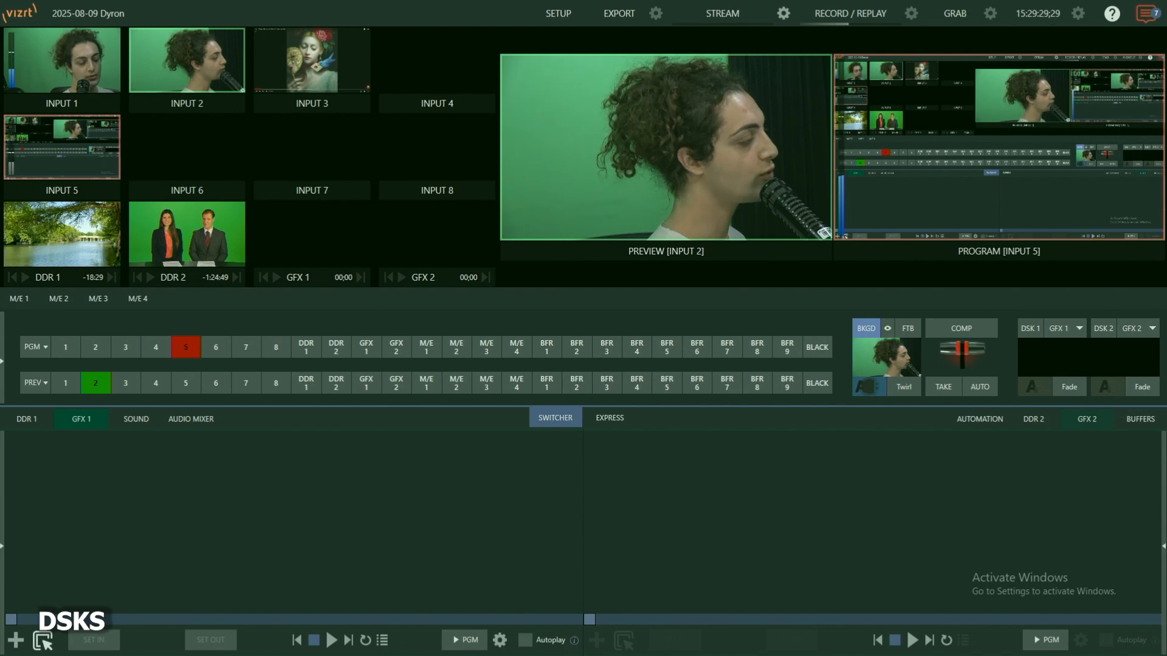
Browse the title template collections available for GFX 1, including Basic, Concentric, Dawn, Electra Green, Emerald and Angle
click(16, 640)
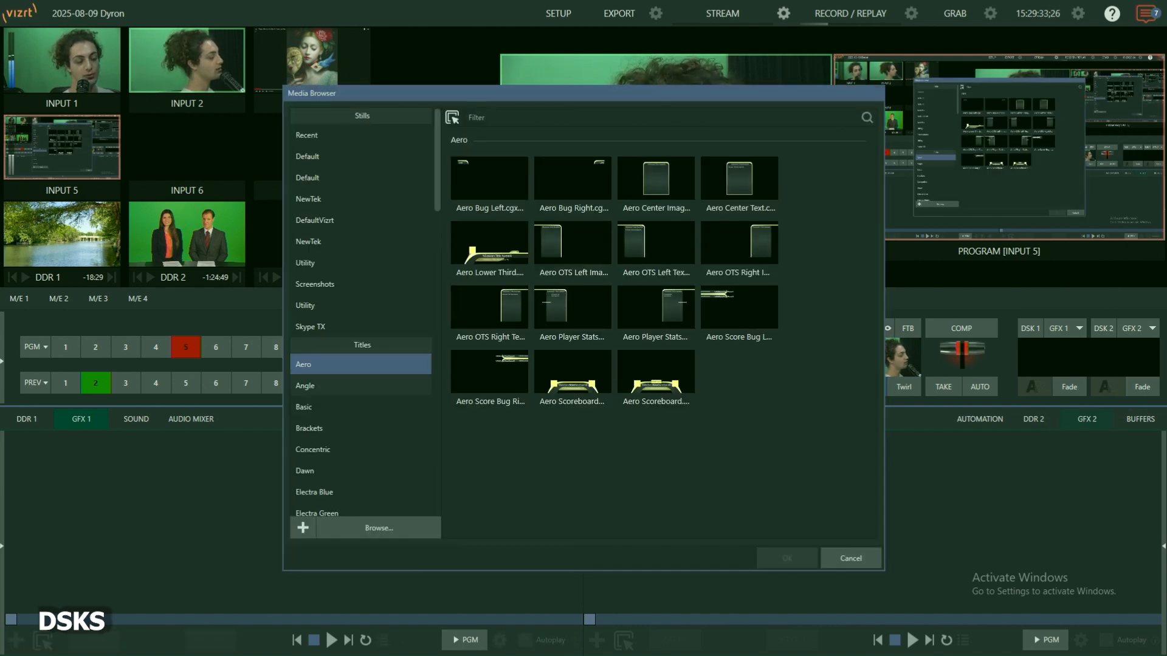
scroll(361, 316, down, 1)
click(362, 327)
click(362, 348)
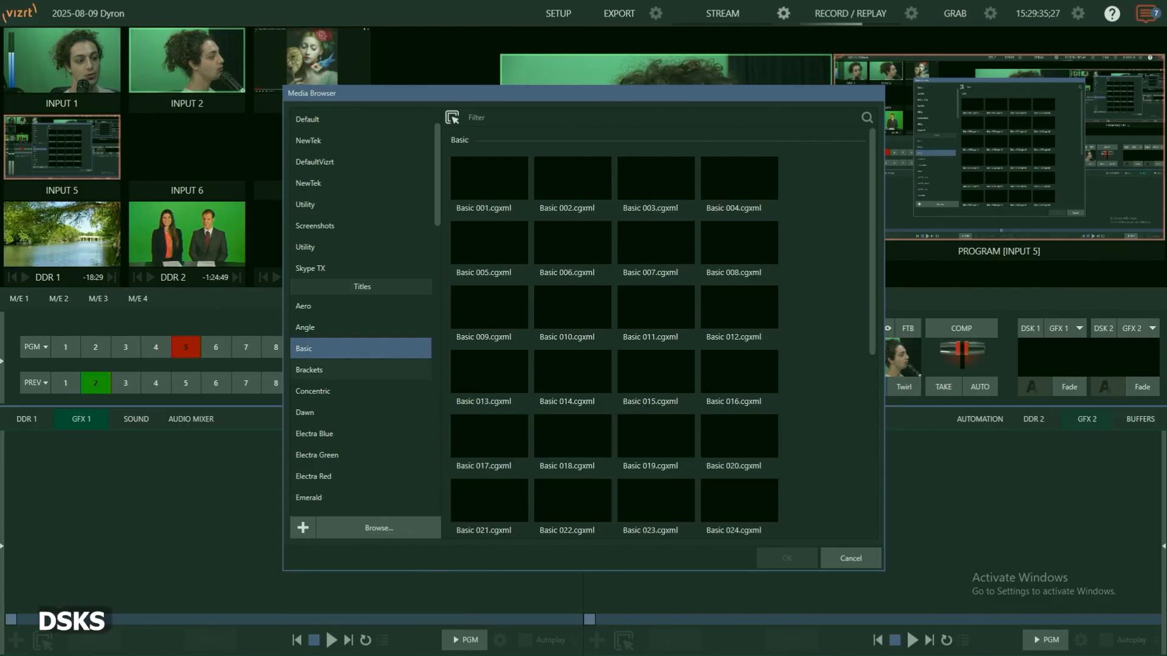
click(362, 370)
click(362, 390)
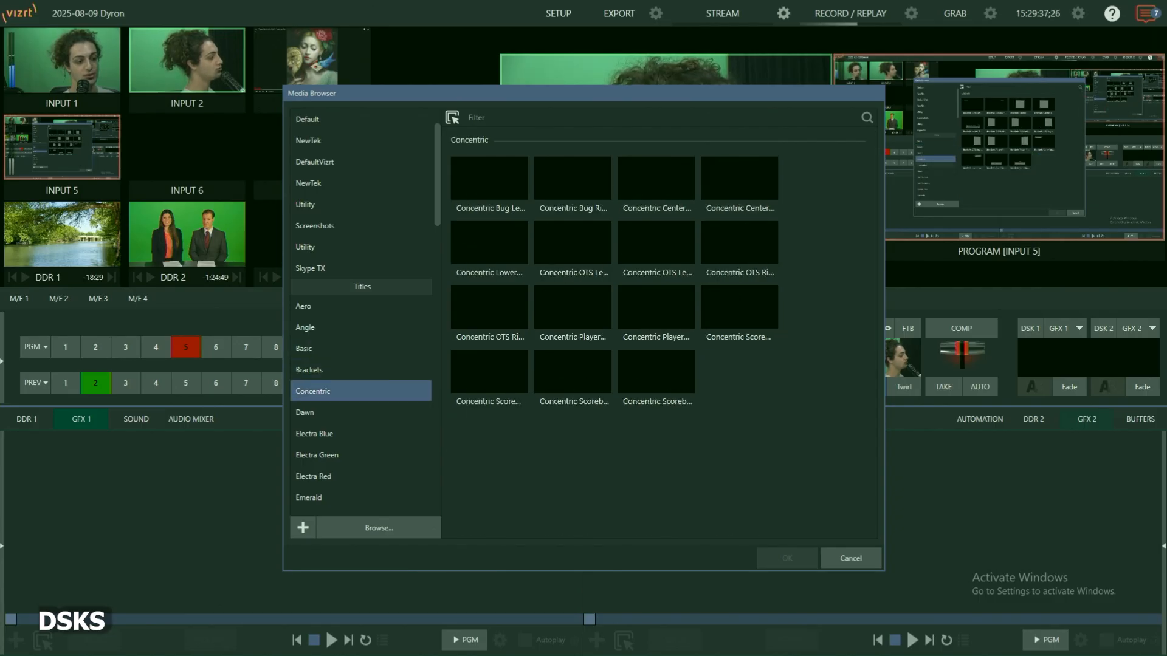
click(362, 412)
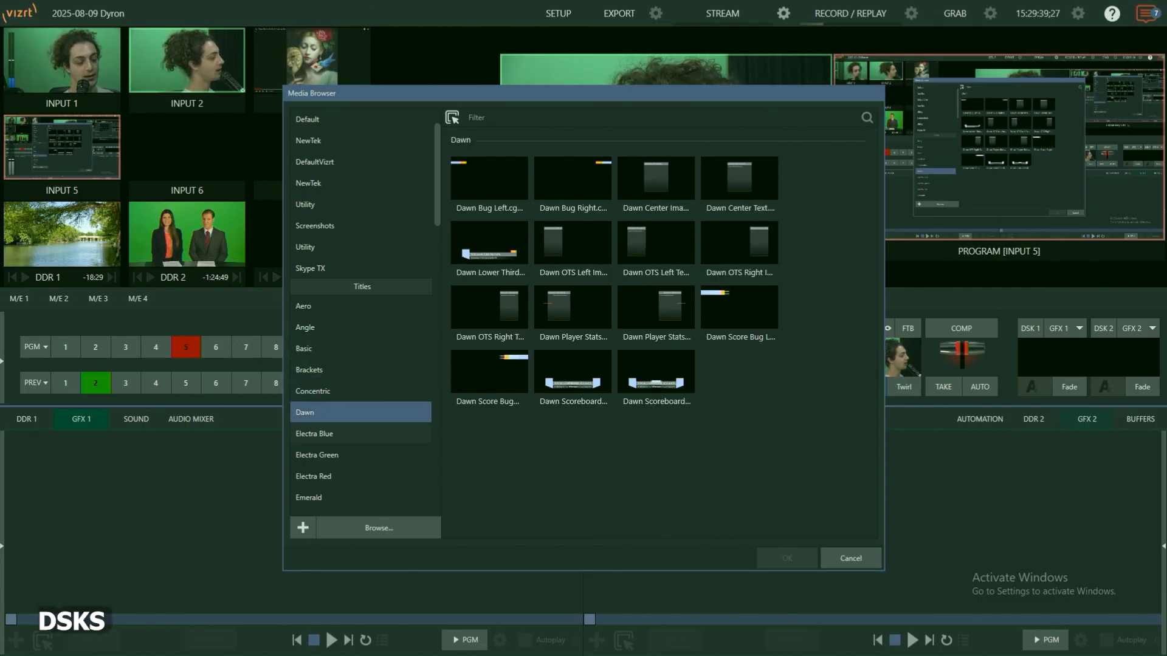
click(361, 433)
click(362, 455)
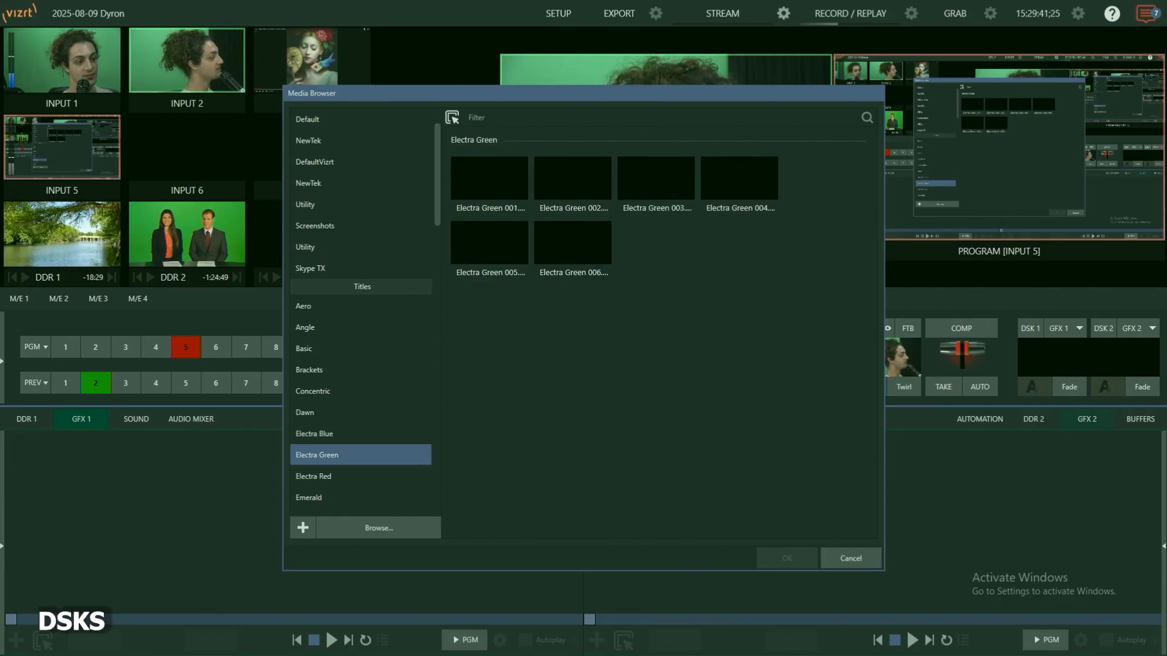
click(362, 412)
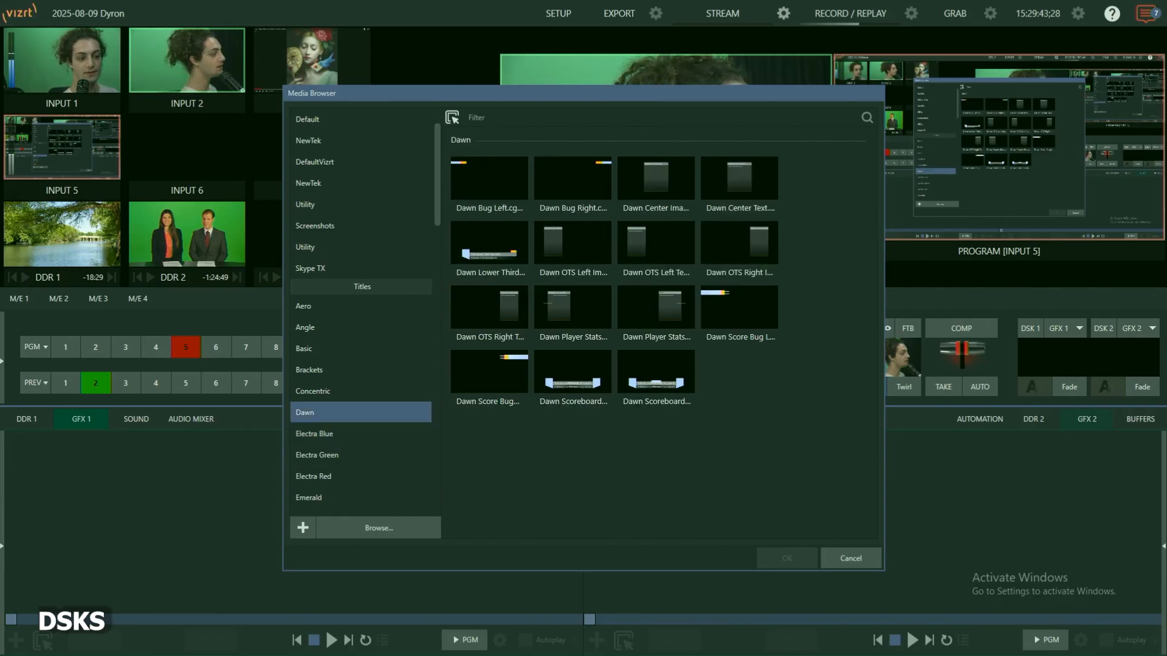
scroll(362, 364, down, 2)
click(361, 410)
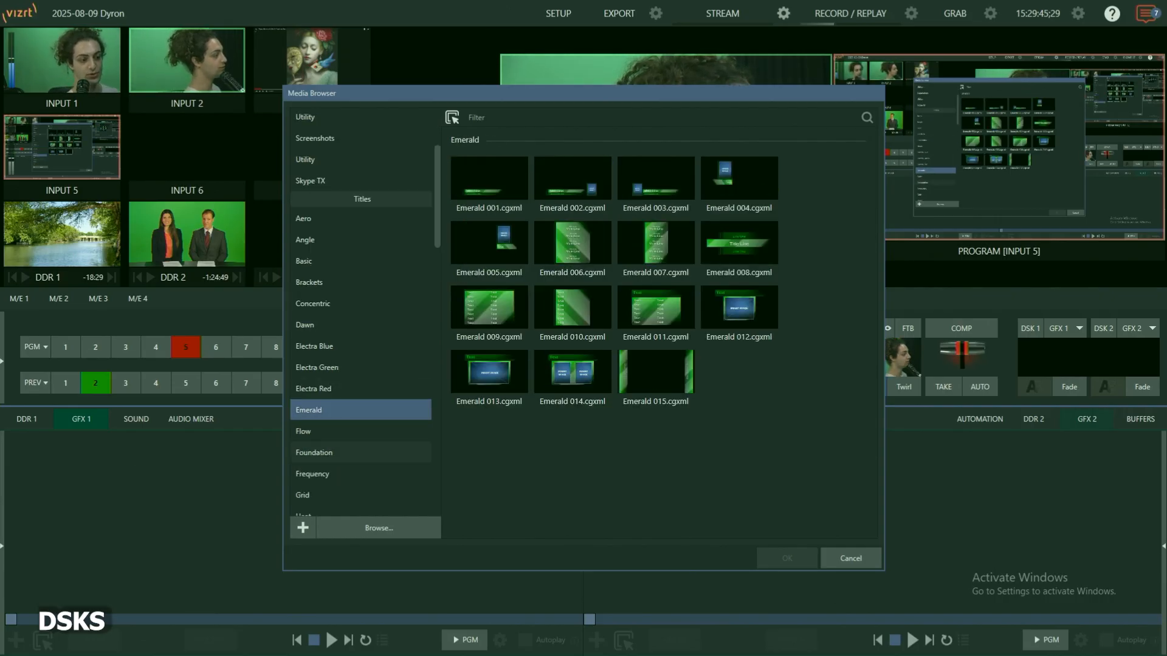
click(361, 453)
click(361, 474)
click(362, 385)
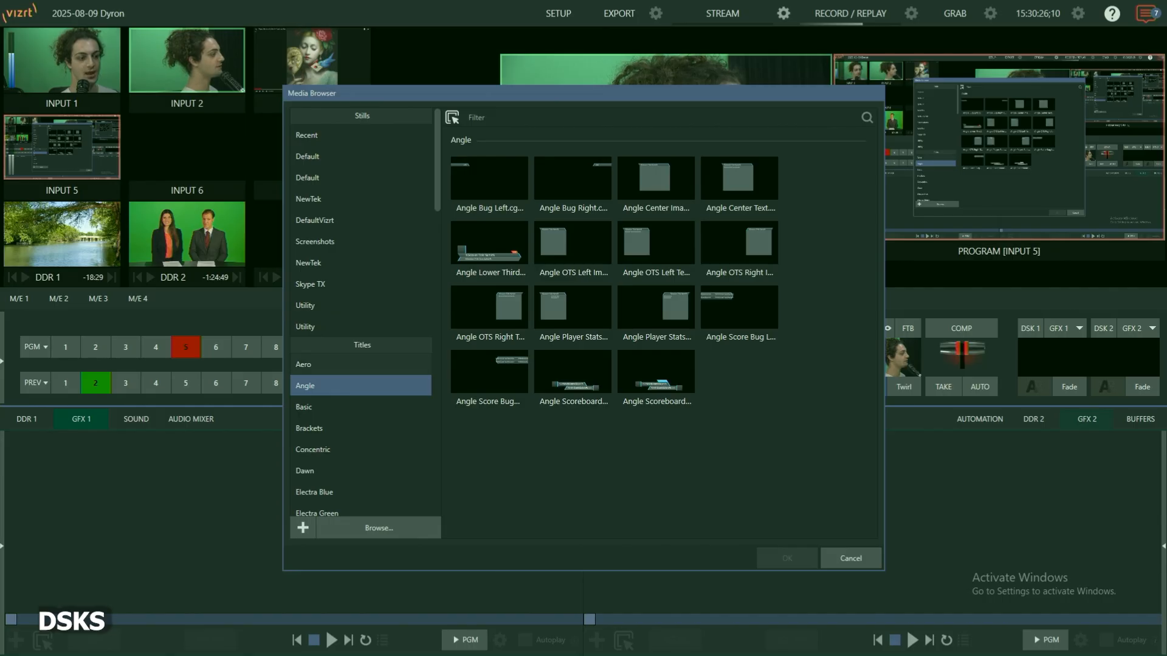
Add the Aero Lower Third title to the GFX 1 playlist and put GFX 1 on preview
click(361, 364)
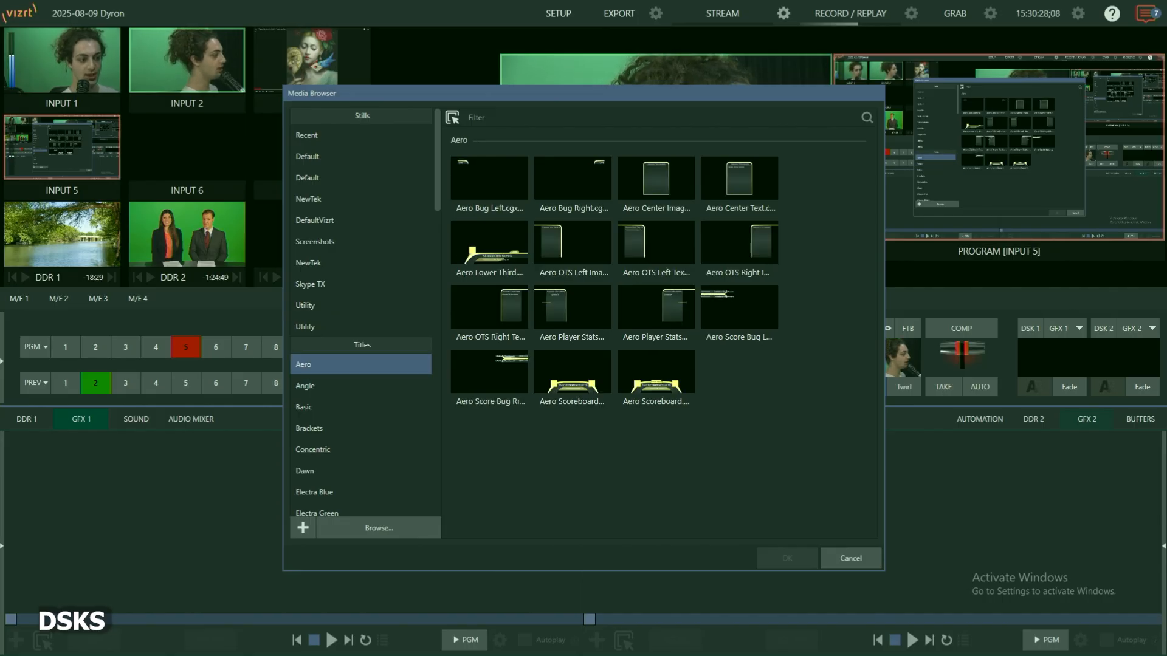
click(489, 250)
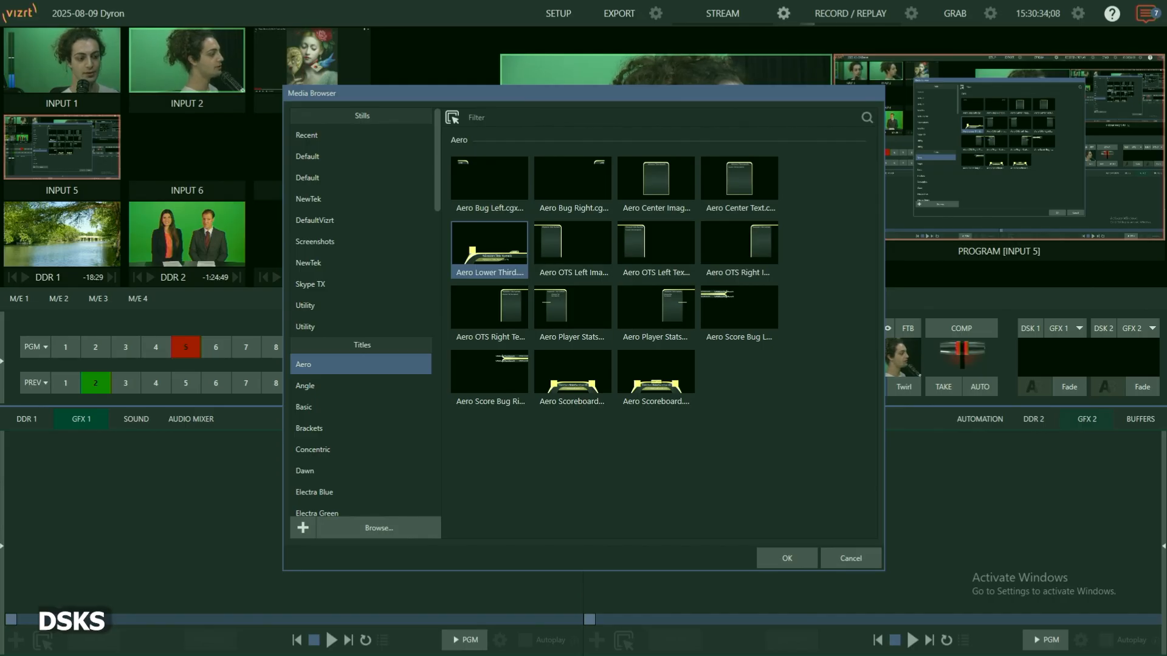
key(Return)
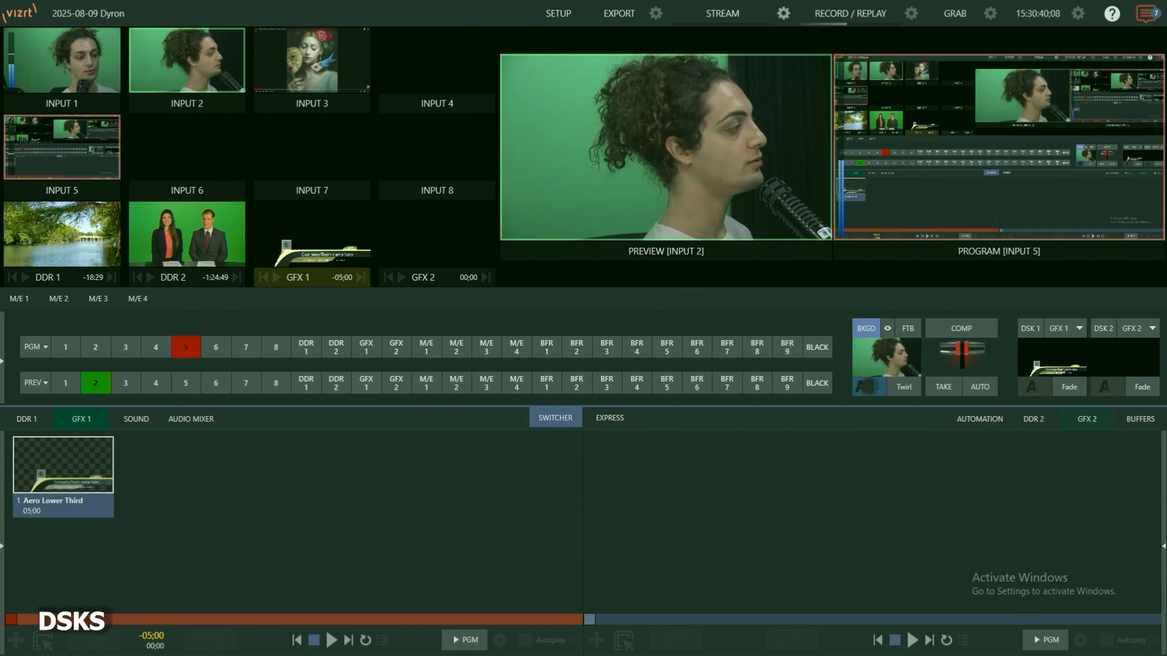
click(366, 383)
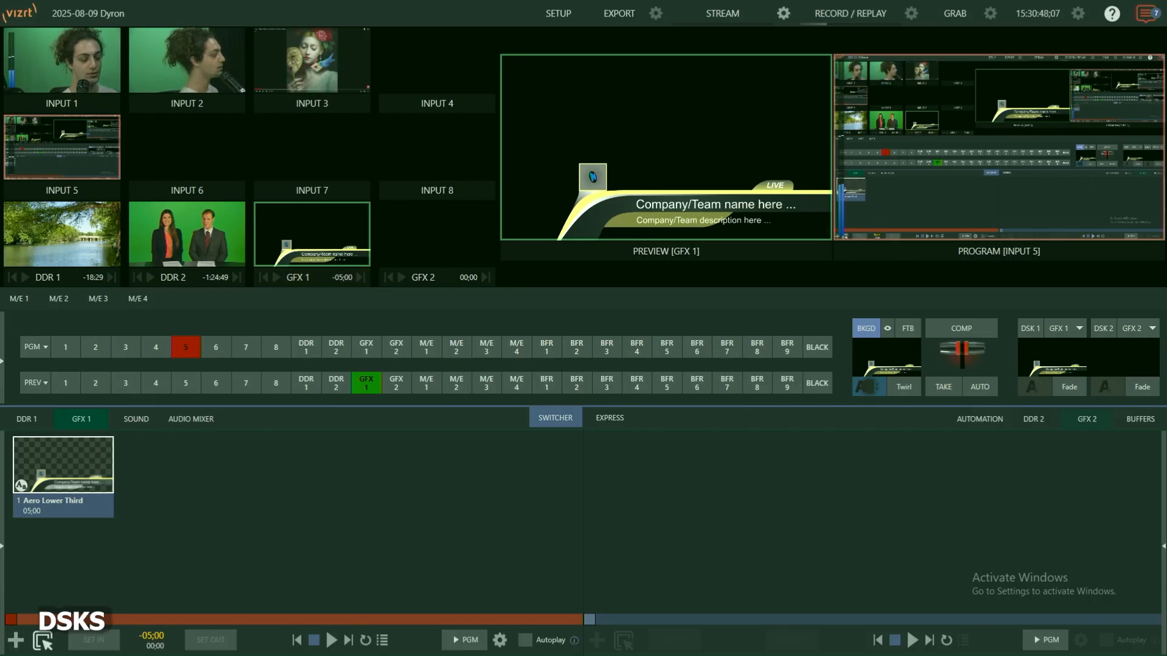
Edit the Aero Lower Third title and replace its company/team name line with the presenter's full name
right_click(61, 480)
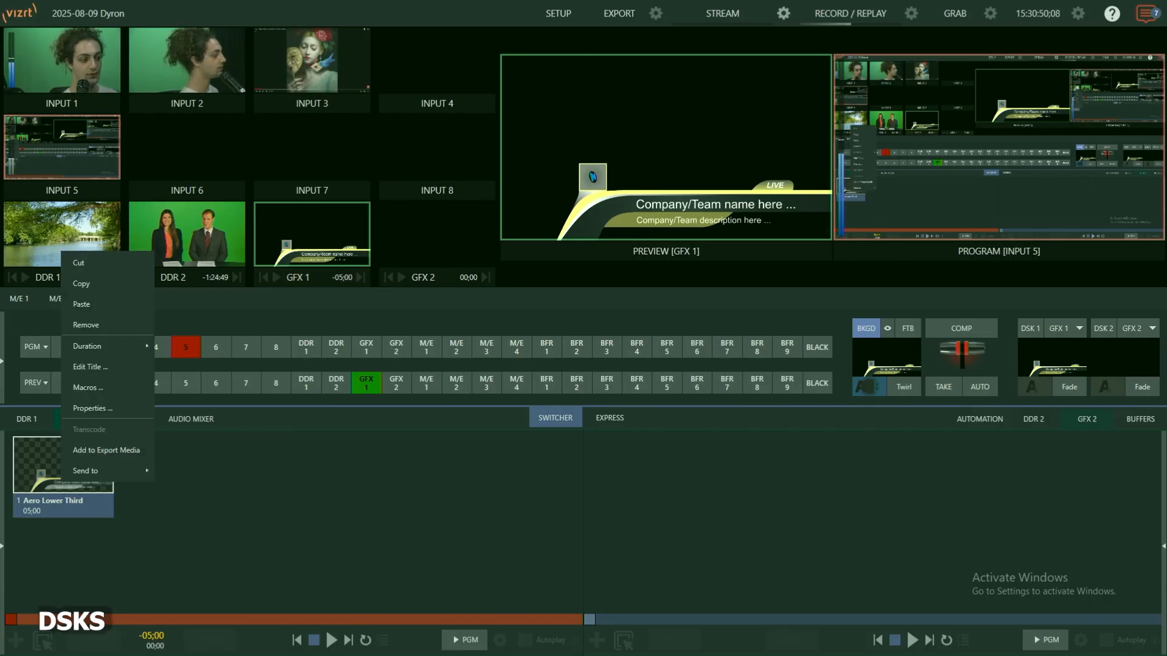
click(90, 366)
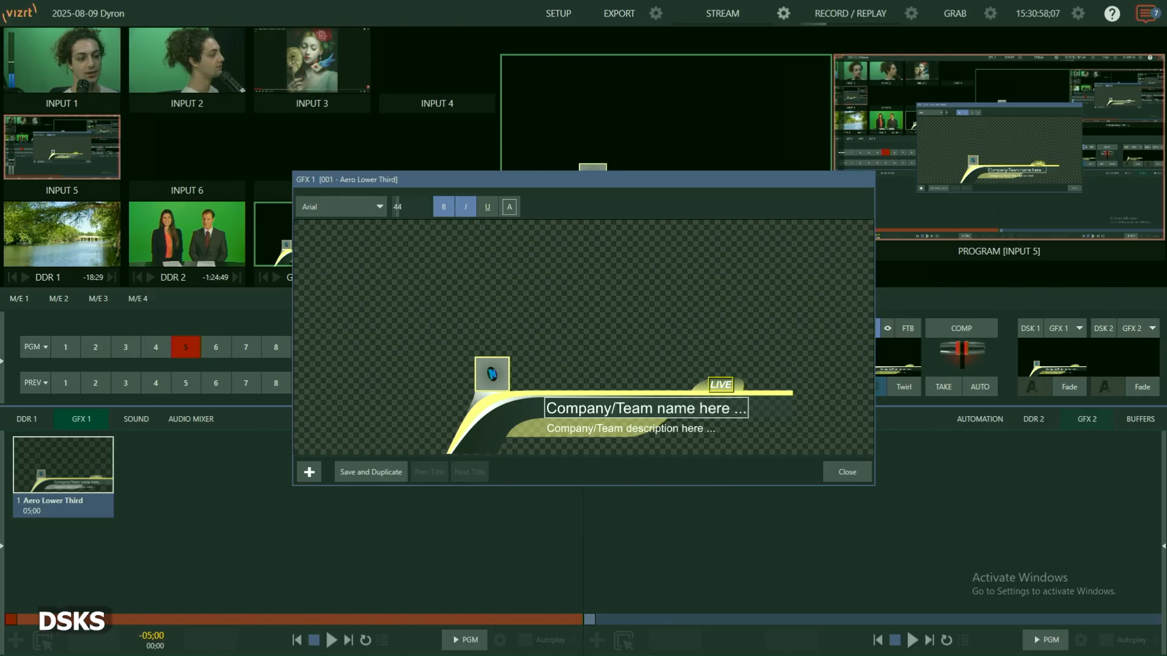
click(646, 409)
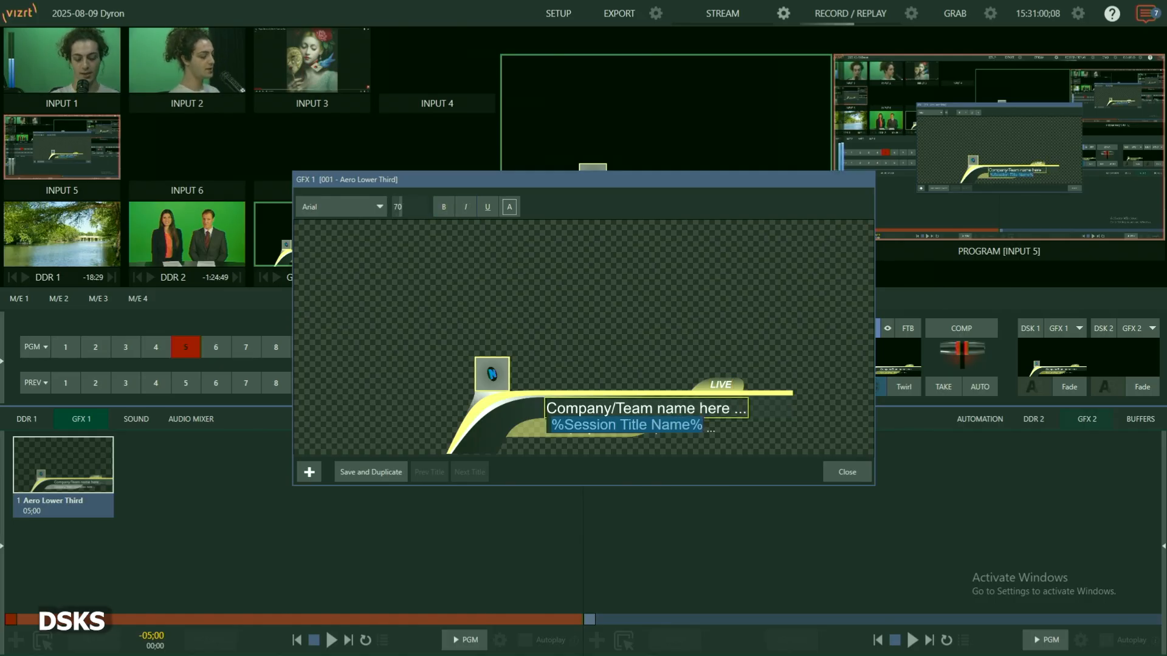
text(Adam Hariri)
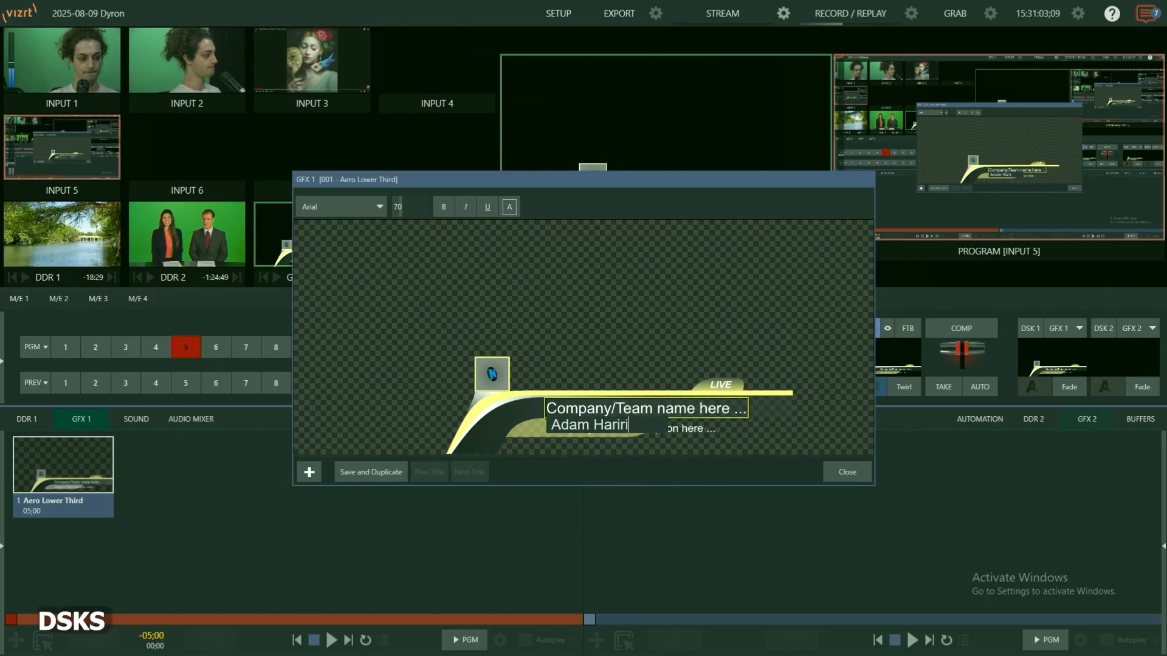
key(Return)
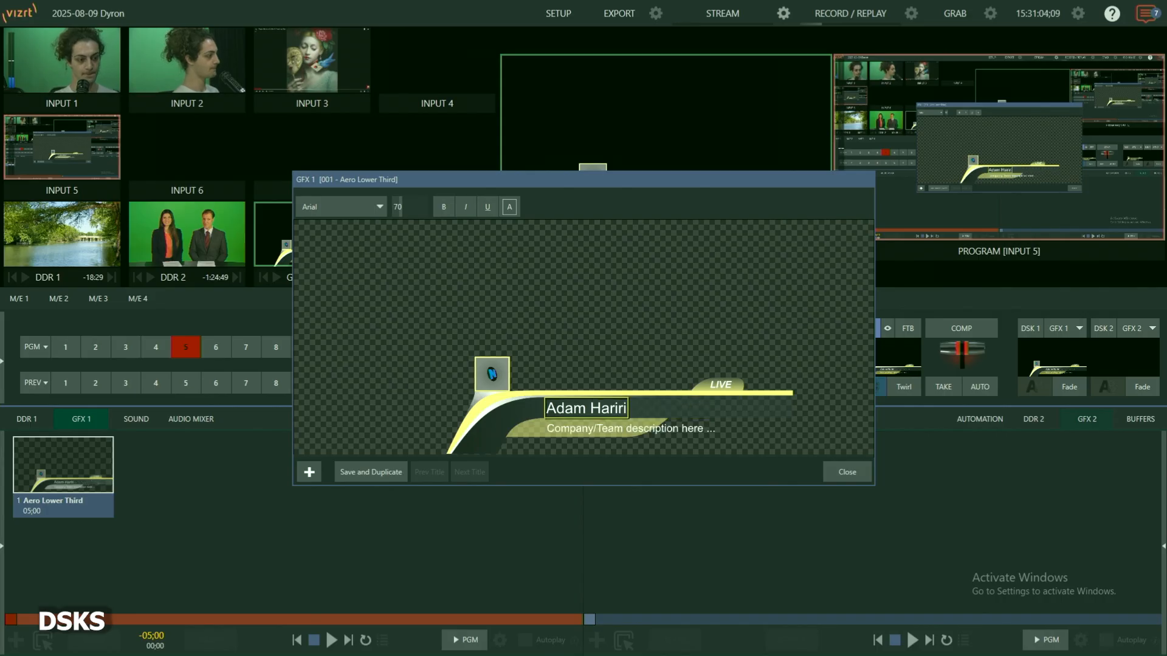
Replace the Aero Lower Third's company/team description line with "Media Instructor" and duplicate the title in the GFX 1 playlist
key(Tab)
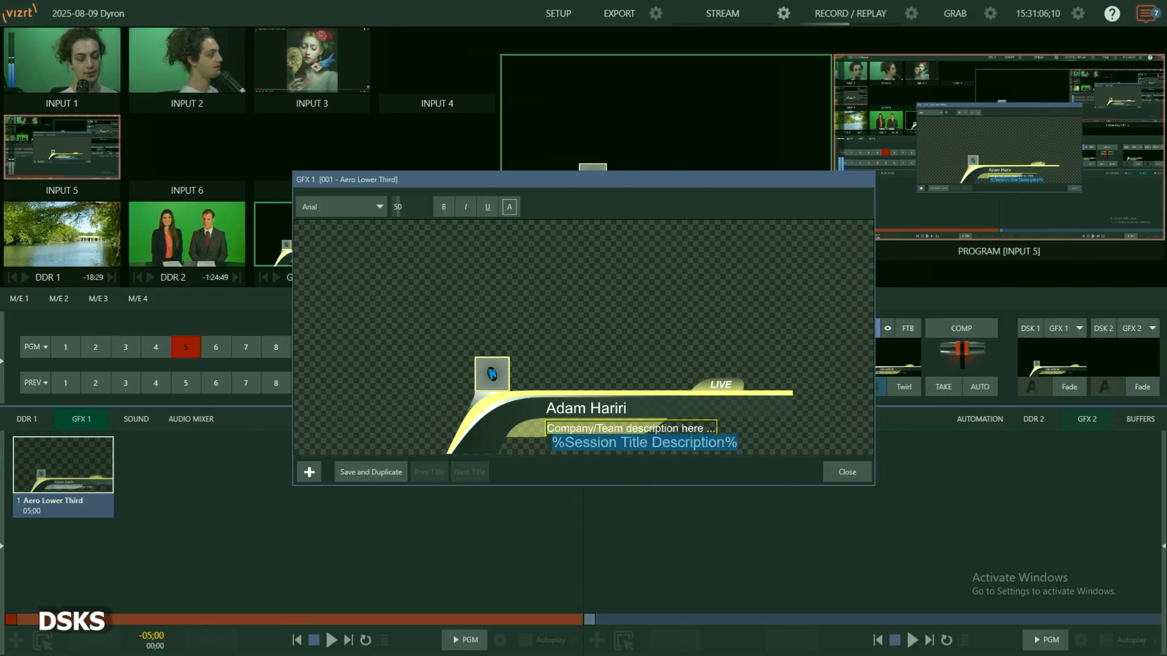
text(Media)
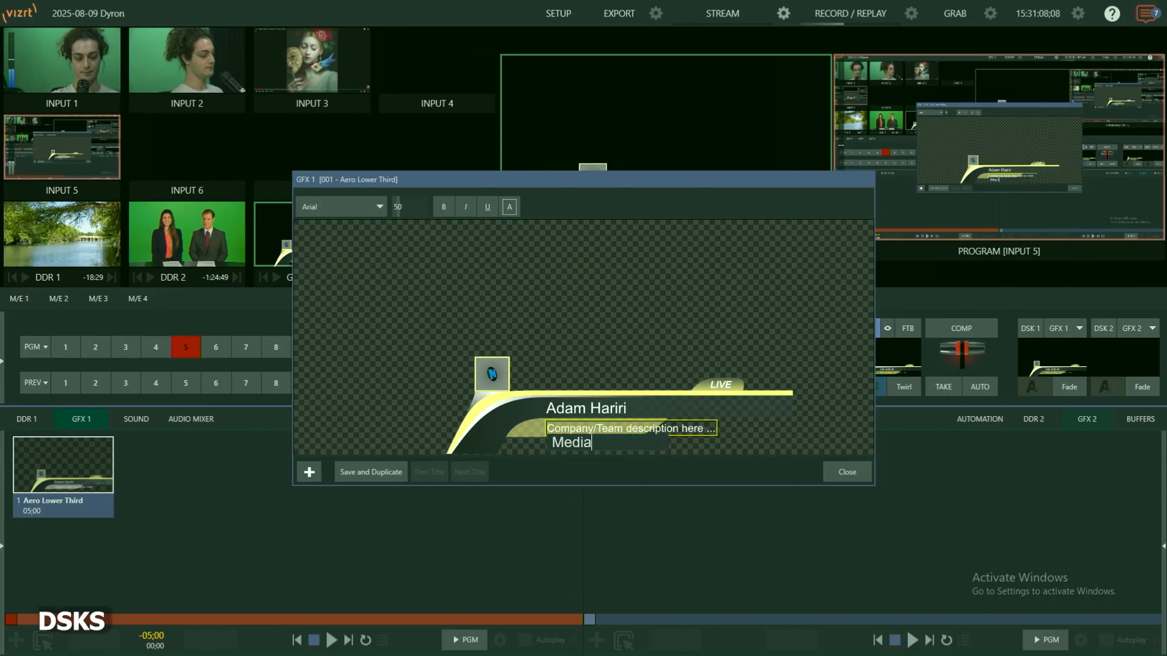
text( Instructor)
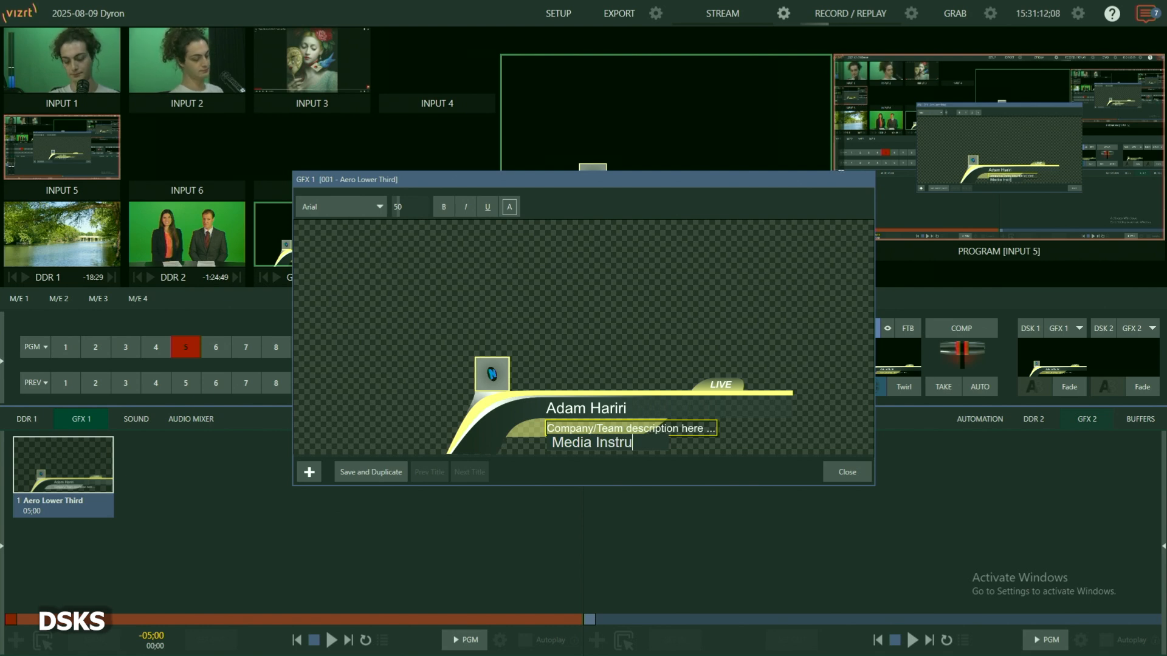
key(Return)
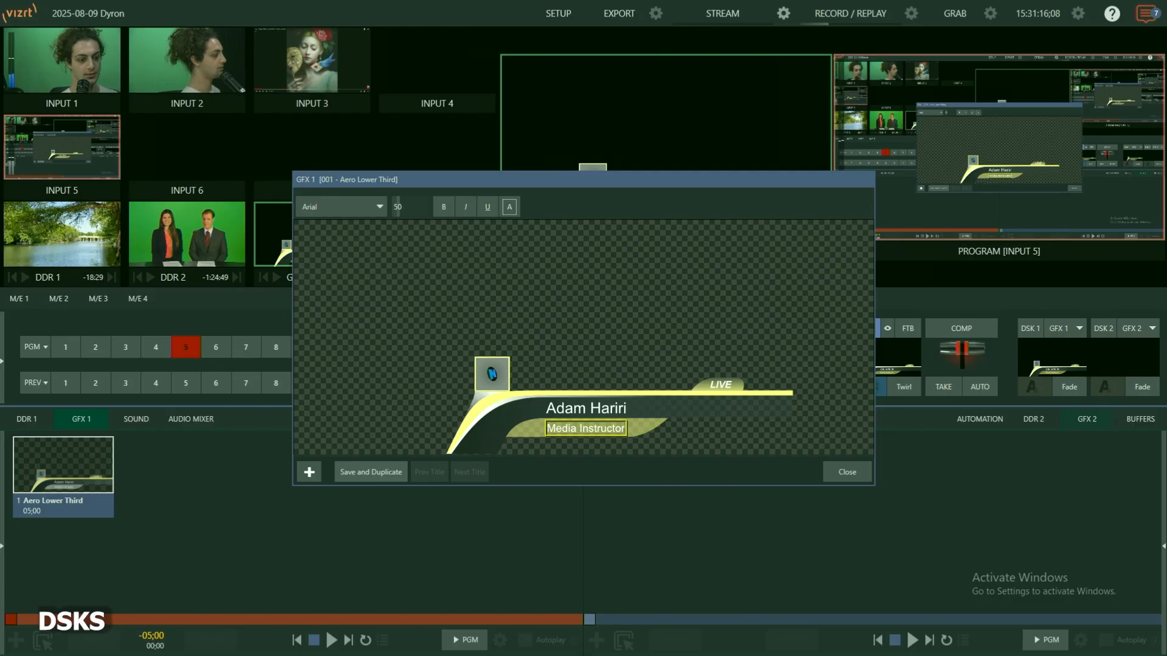
key(Escape)
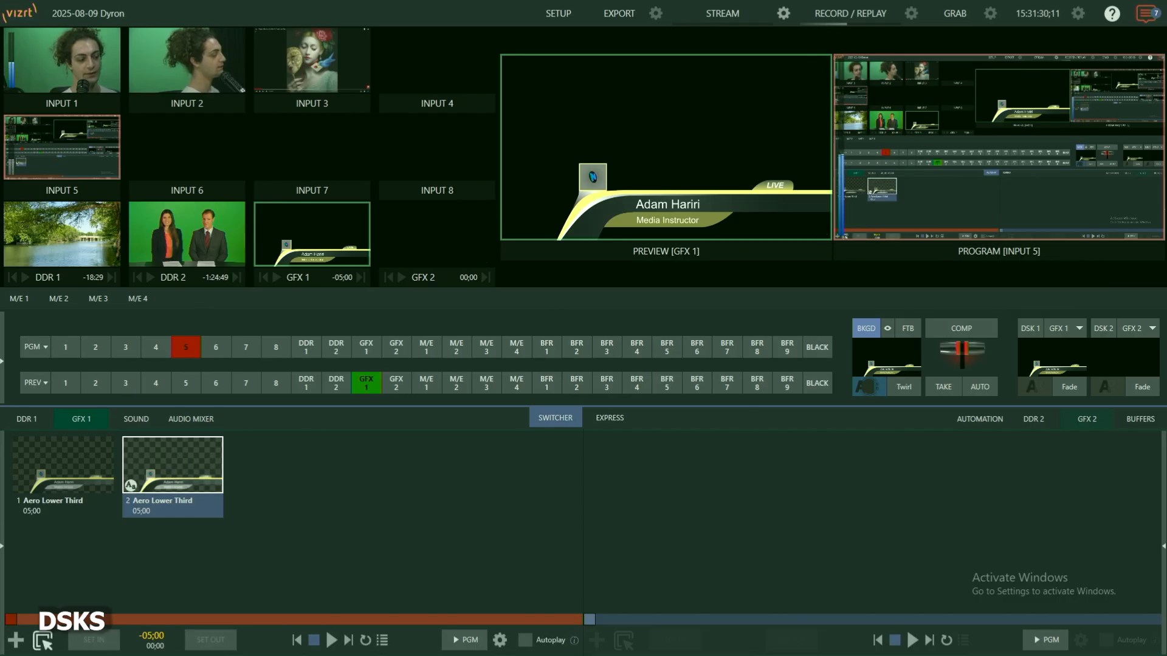
Put Input 2 on preview and change the DSK 1 transition from Fade to Fly In B
key(shift+2)
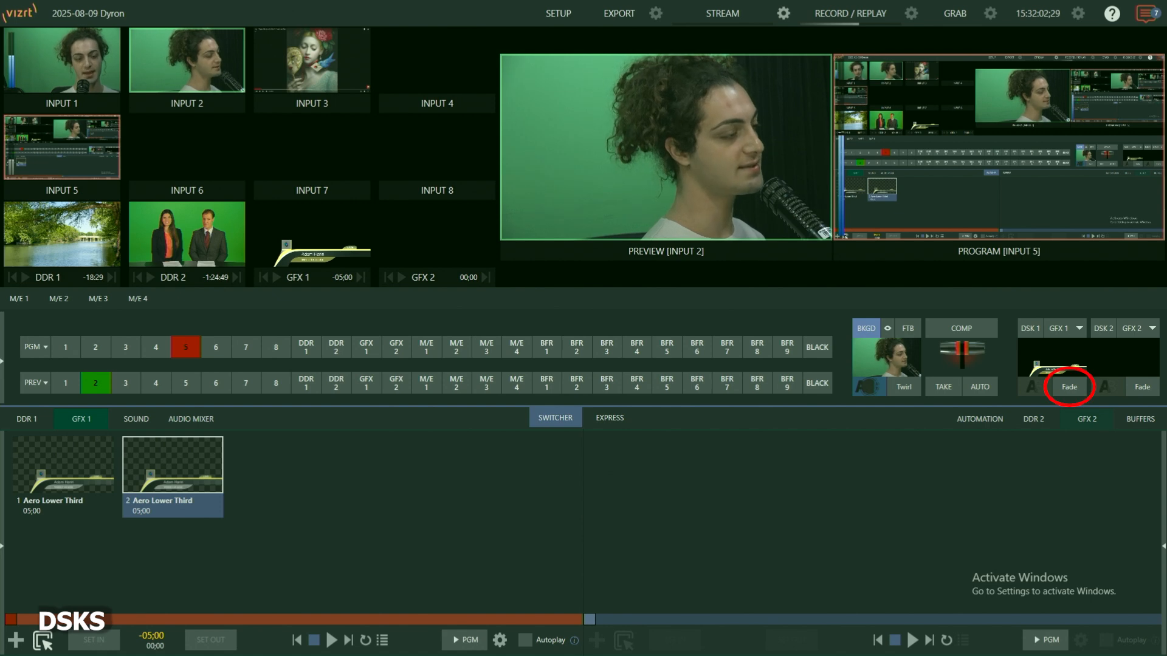
click(1068, 386)
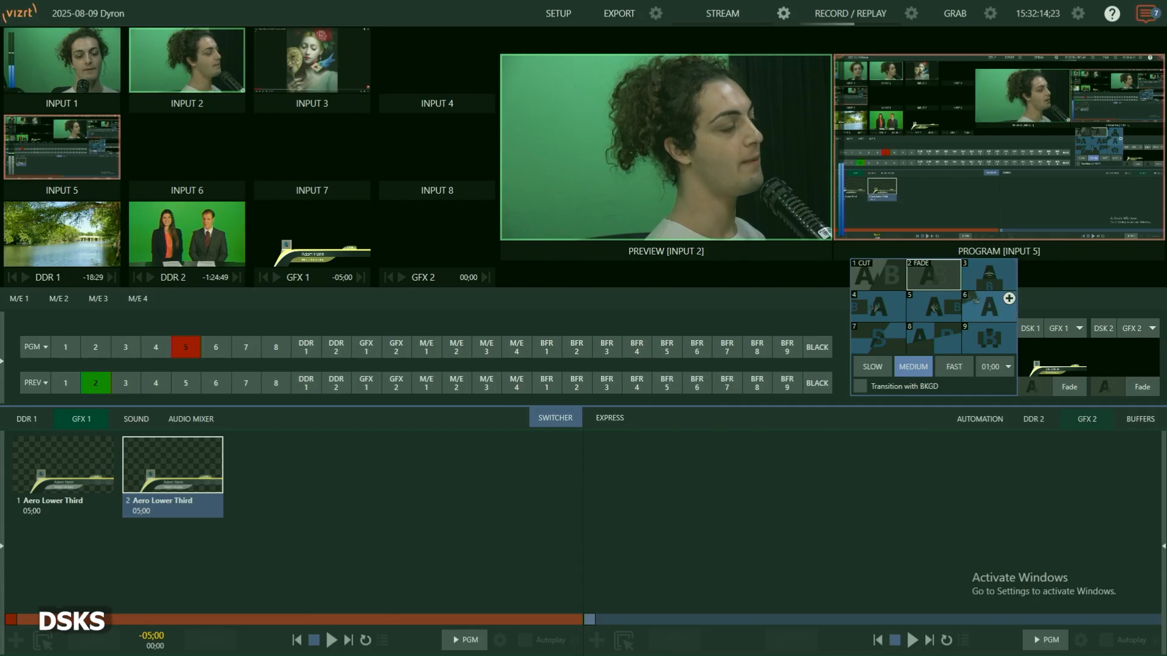
click(989, 280)
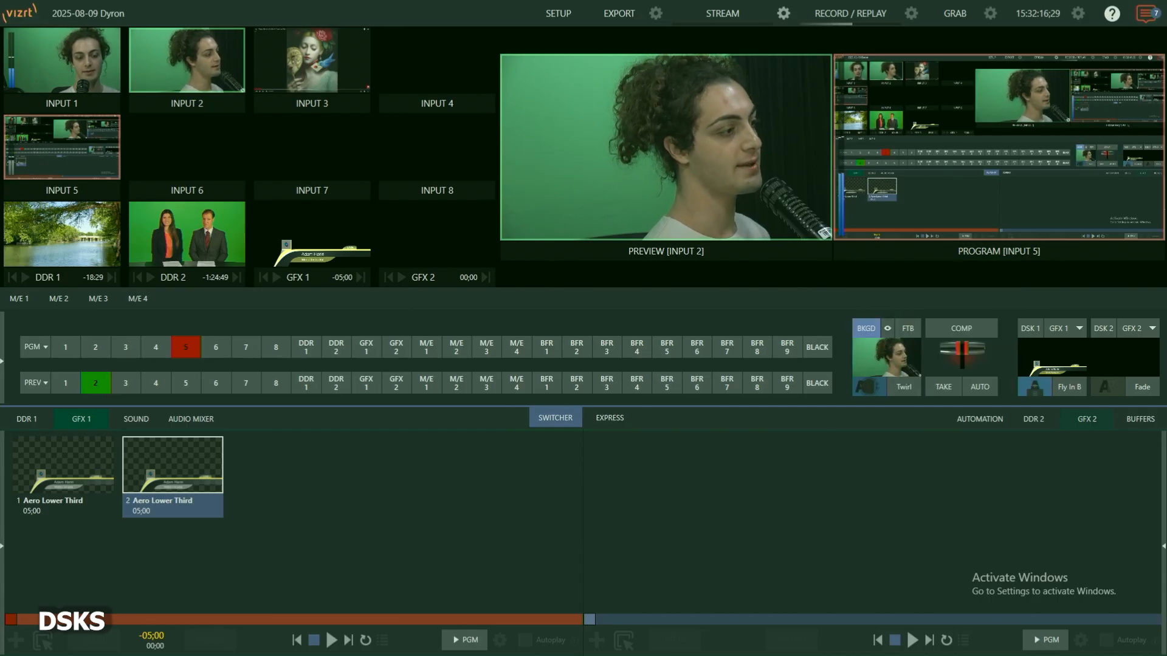
Bring the GFX 1 lower third on air through DSK 1, and repeat it with Input 3 on preview
click(1070, 387)
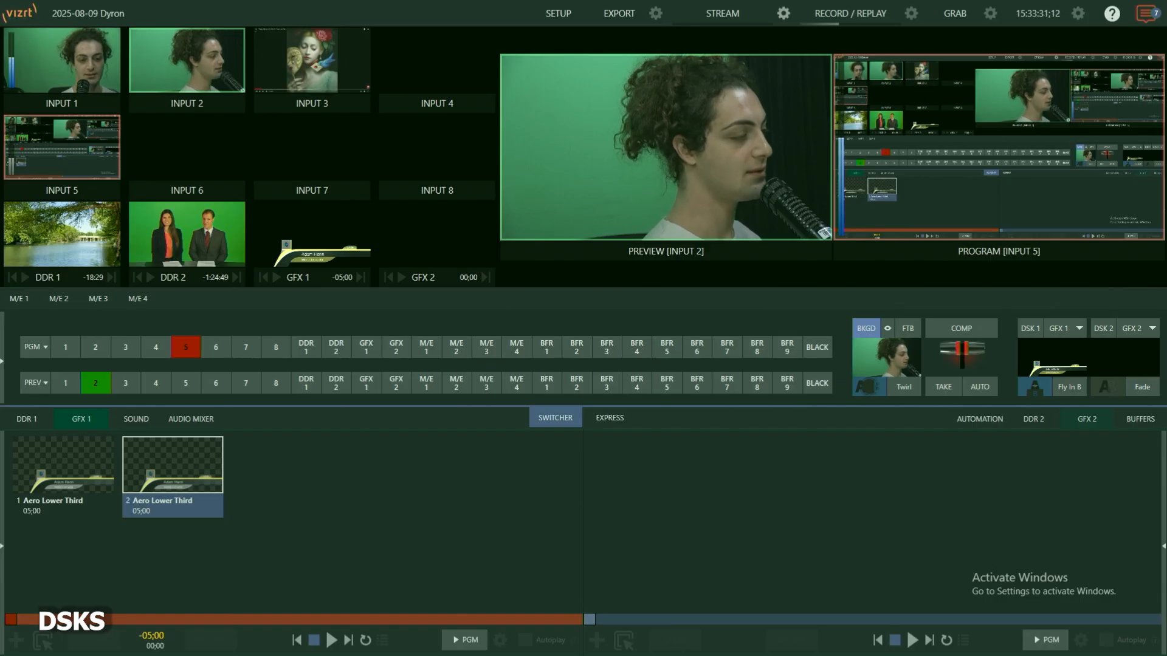
key(ctrl+1)
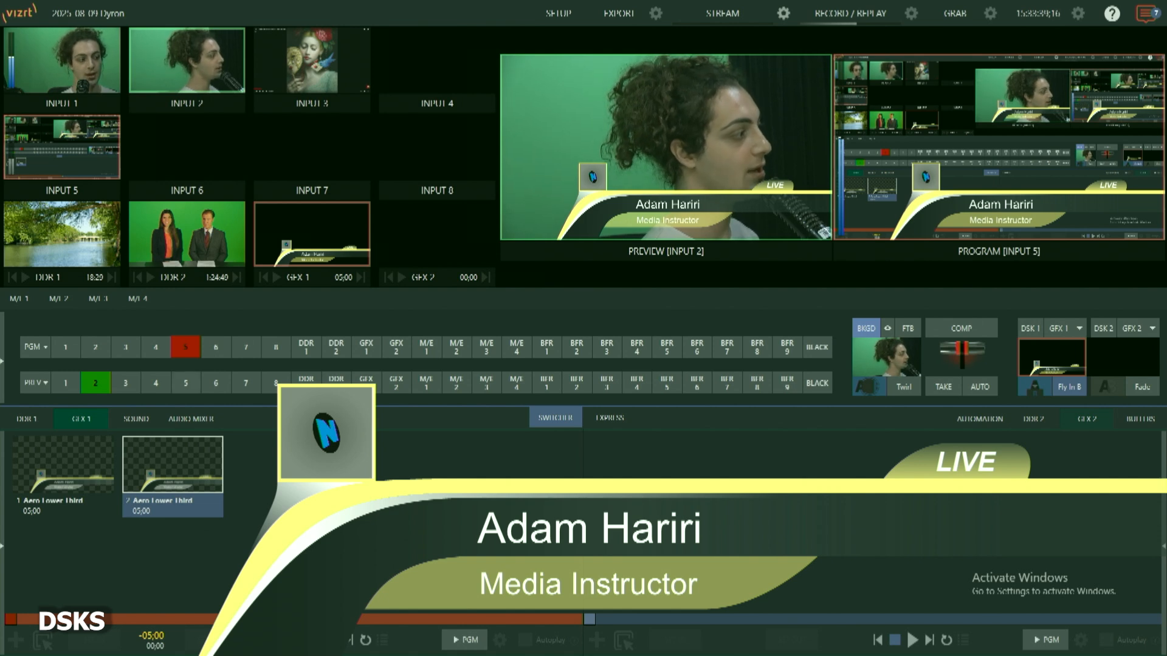
key(3)
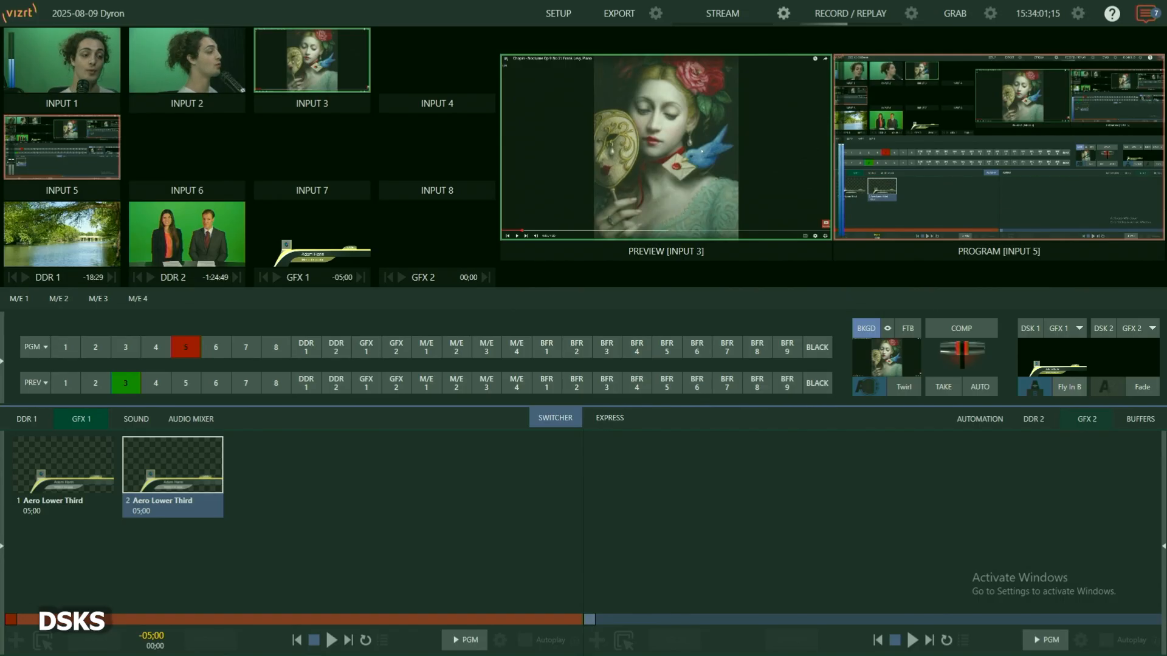
click(1069, 387)
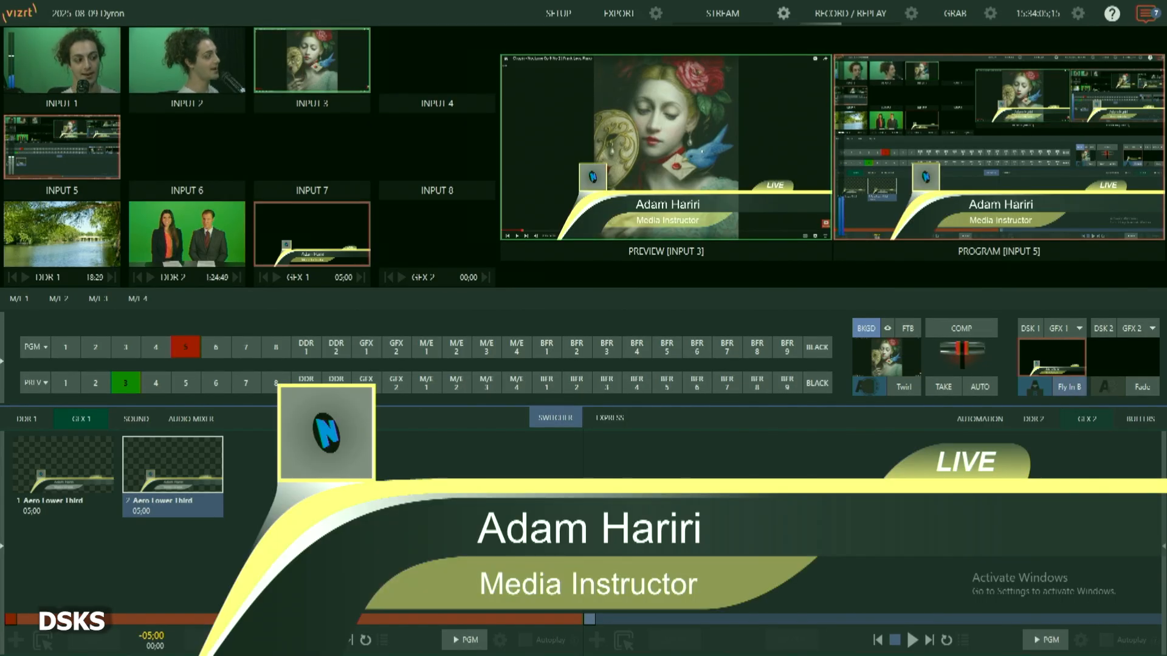